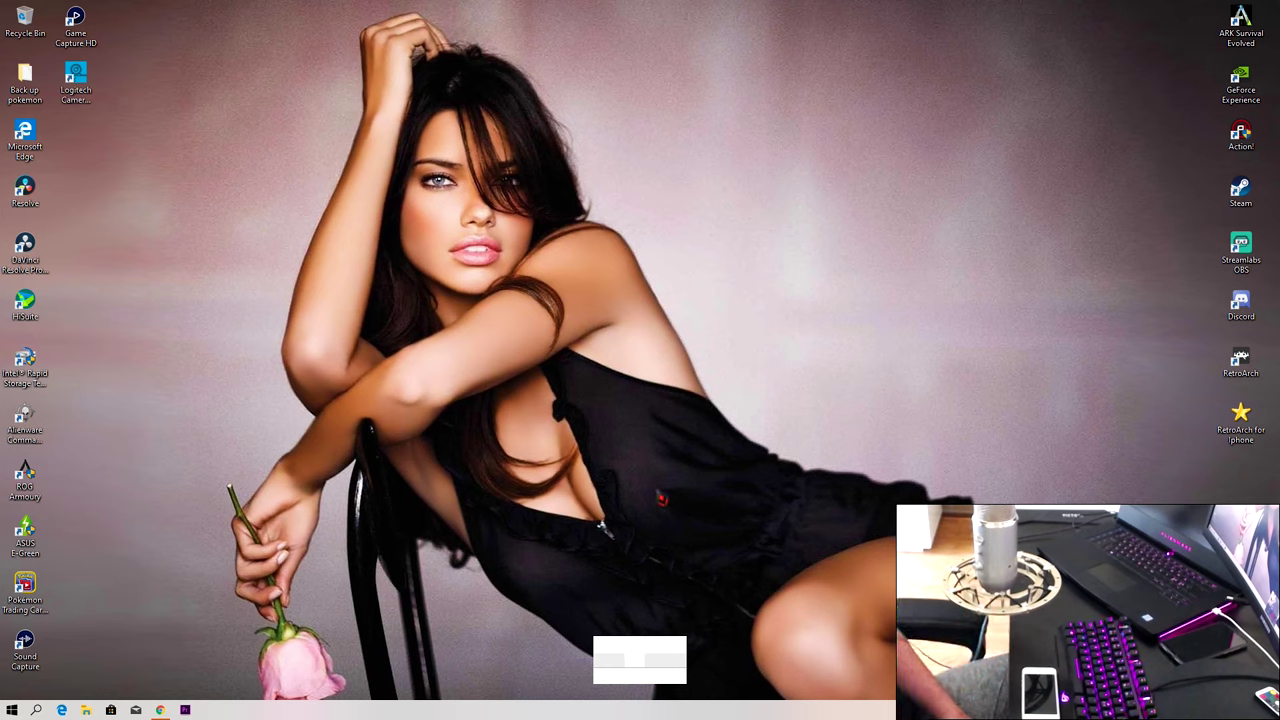
Bring Chrome forward on the iTunes download page, then switch to the Cydia Impactor download page.
{"action": "left_click", "coordinate": [160, 710]}
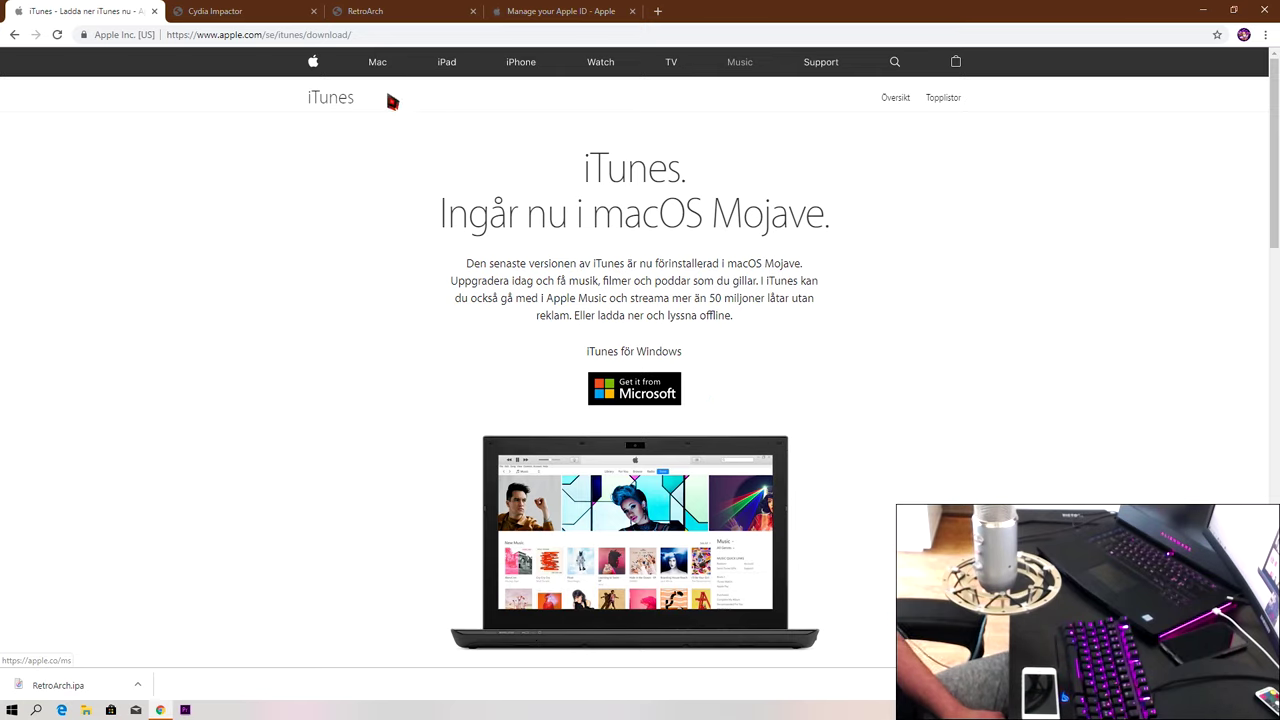
{"action": "left_click", "coordinate": [256, 14]}
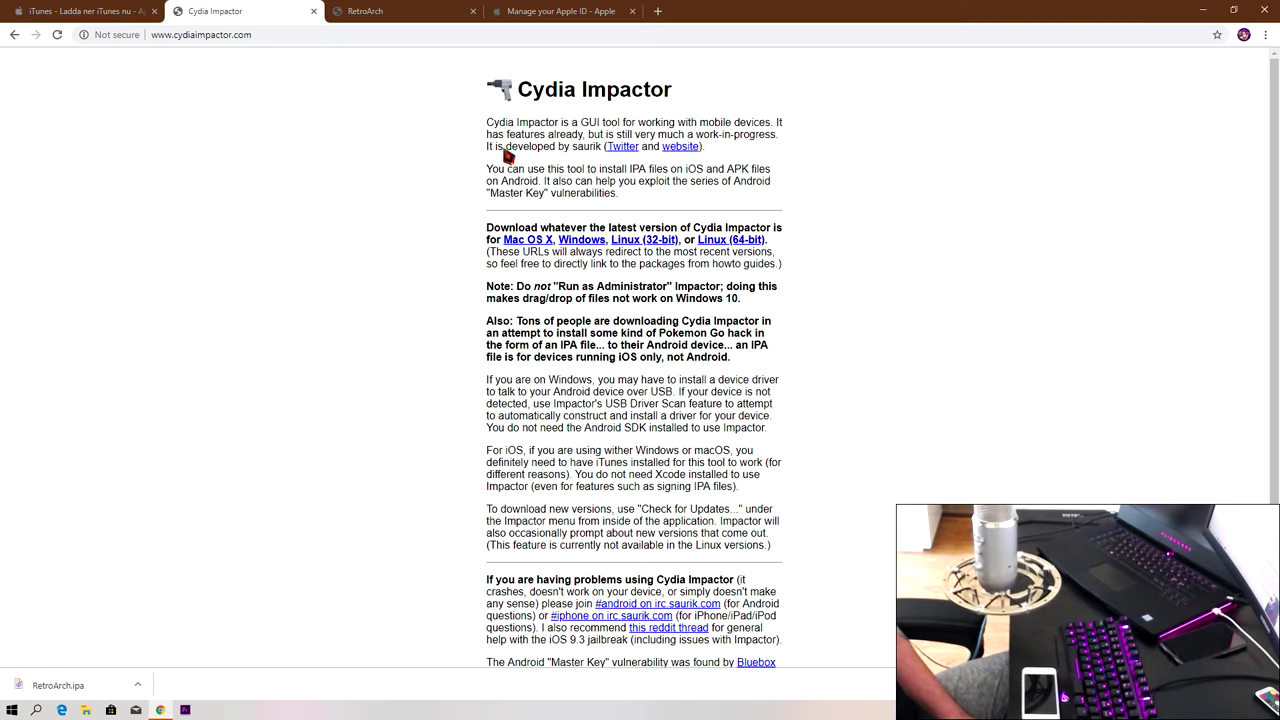
Review the iOS download on RetroArch's platforms page, showing stable version 1.7.7.
{"action": "left_click", "coordinate": [409, 18]}
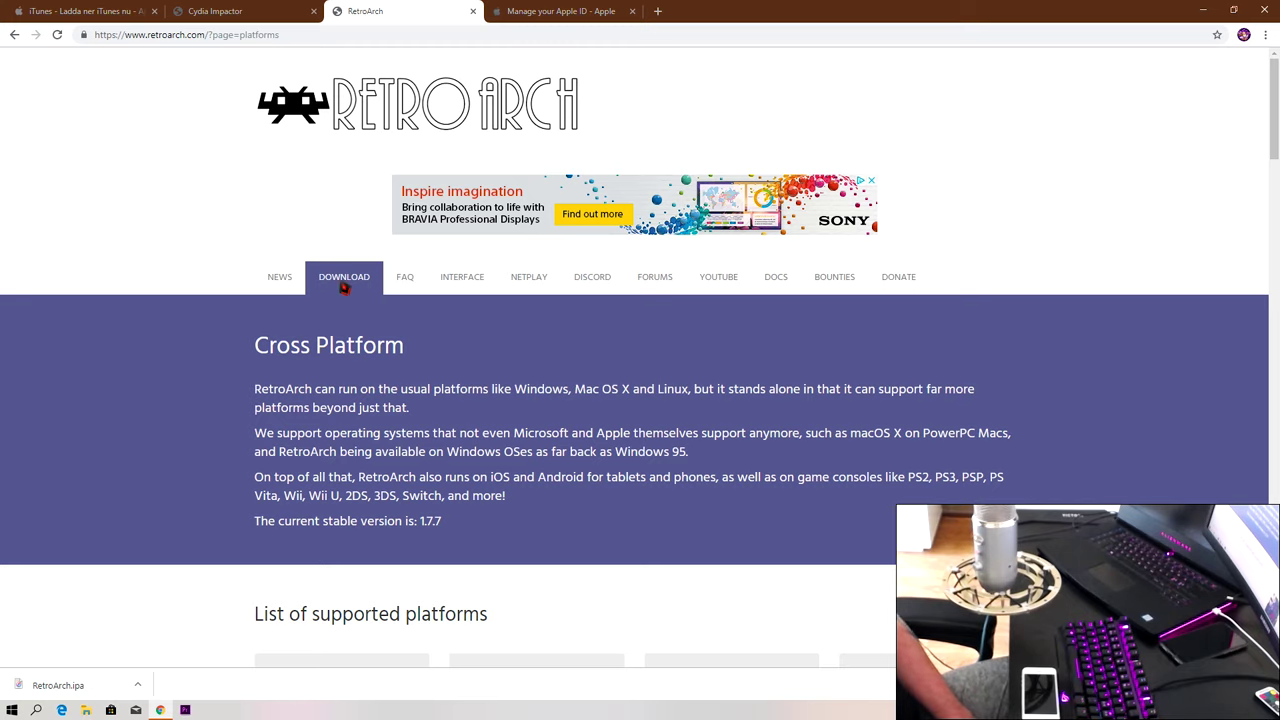
{"action": "scroll", "coordinate": [539, 398], "scroll_direction": "down", "scroll_amount": 3}
{"action": "scroll", "coordinate": [539, 398], "scroll_direction": "down", "scroll_amount": 12}
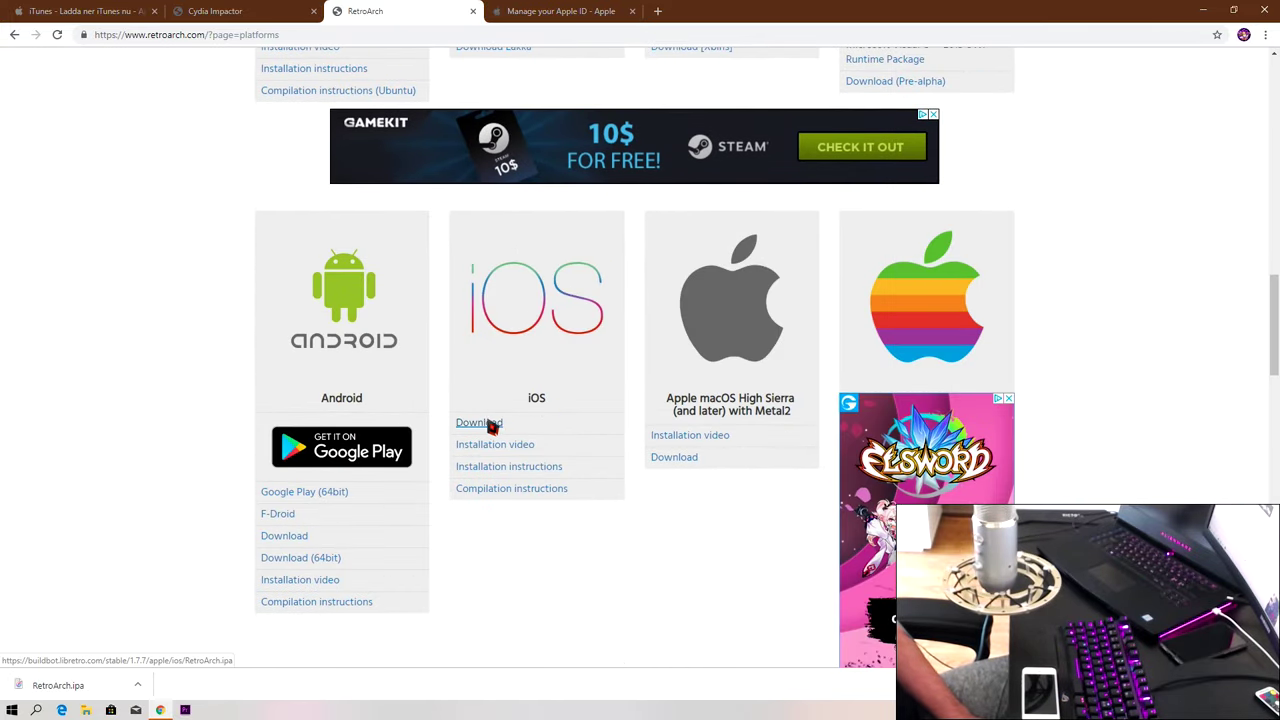
{"action": "scroll", "coordinate": [513, 440], "scroll_direction": "up", "scroll_amount": 6}
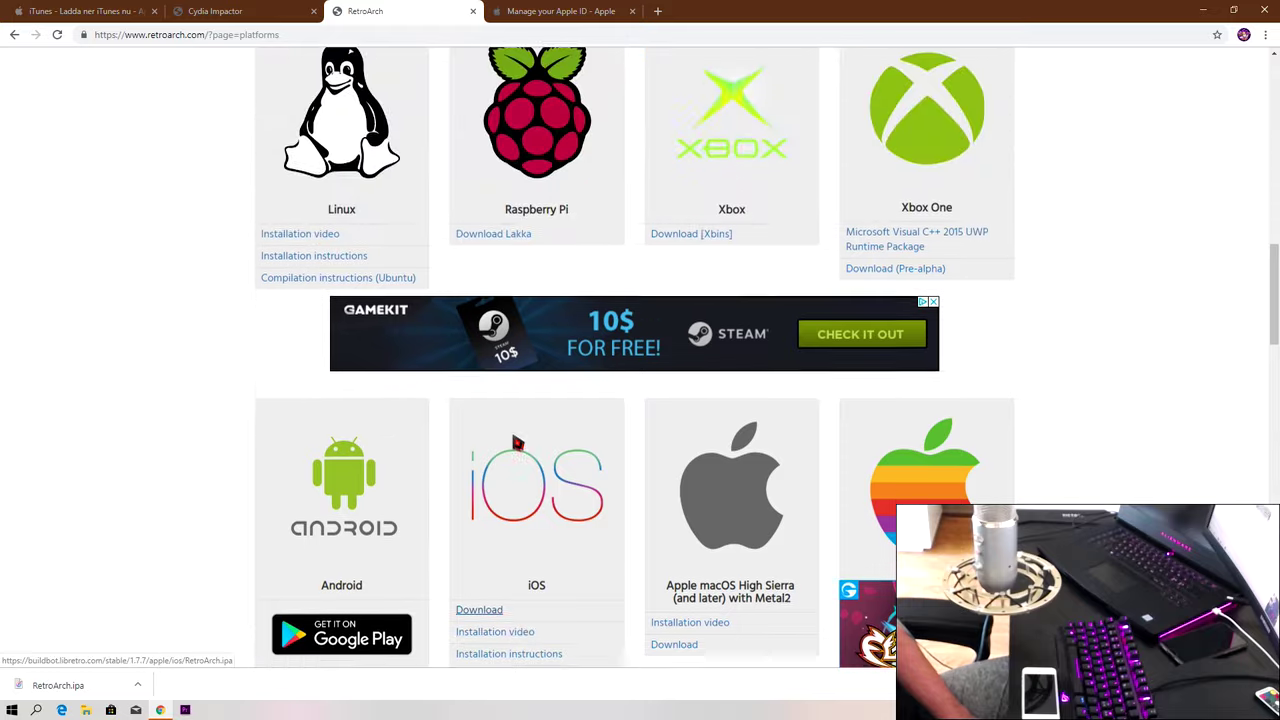
{"action": "scroll", "coordinate": [513, 450], "scroll_direction": "down", "scroll_amount": 2}
{"action": "scroll", "coordinate": [513, 454], "scroll_direction": "down", "scroll_amount": 3}
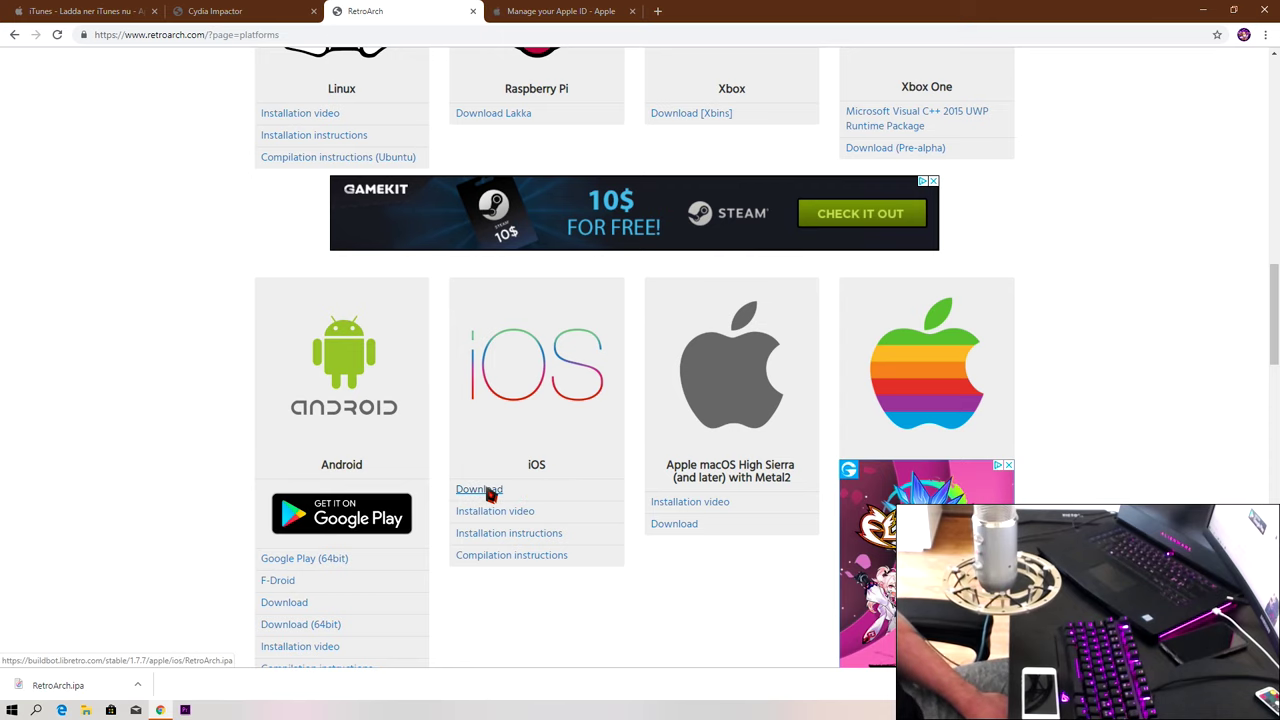
{"action": "scroll", "coordinate": [488, 498], "scroll_direction": "up", "scroll_amount": 10}
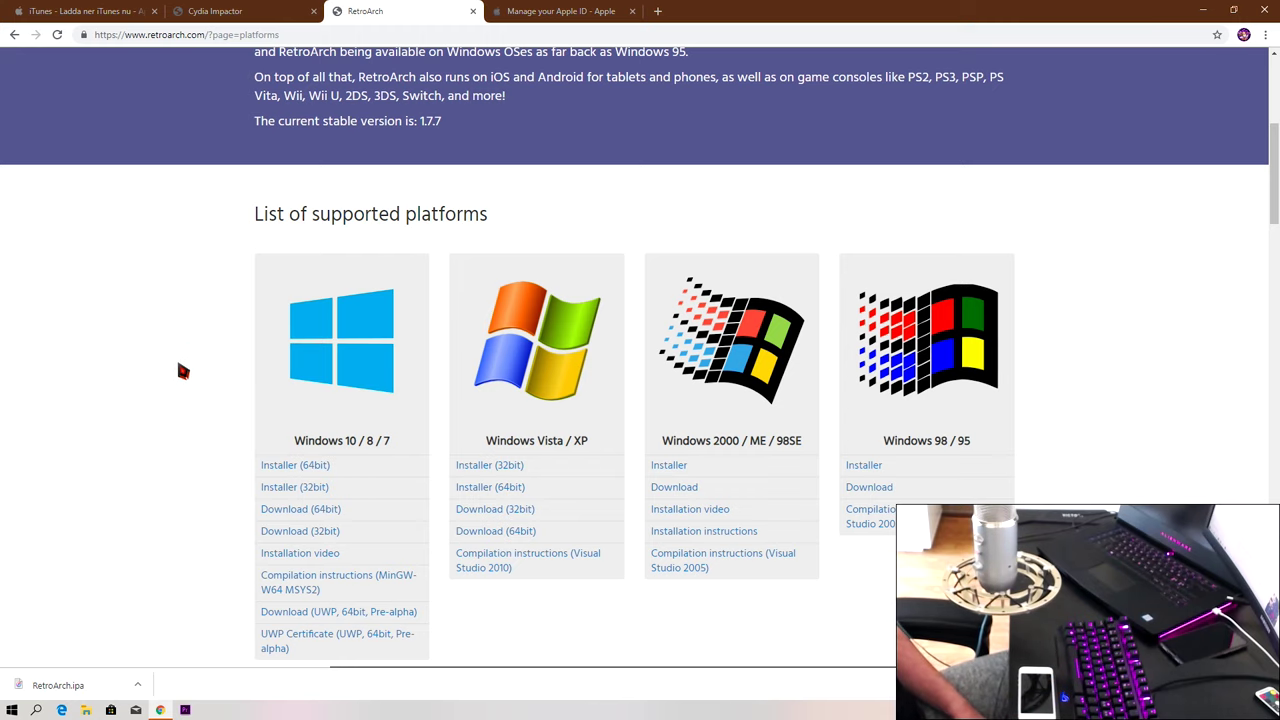
{"action": "scroll", "coordinate": [183, 371], "scroll_direction": "up", "scroll_amount": 4}
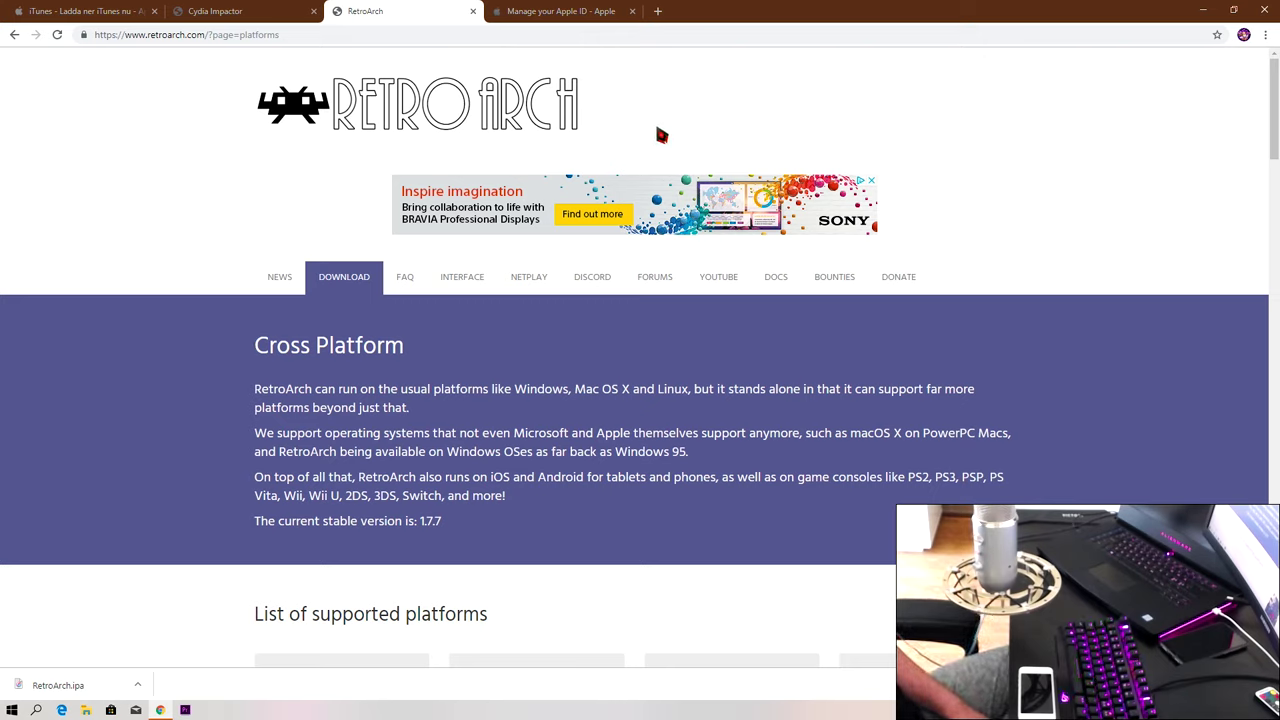
Check the Apple ID sign-in and iTunes pages, then minimize Chrome to show the desktop.
{"action": "left_click", "coordinate": [563, 18]}
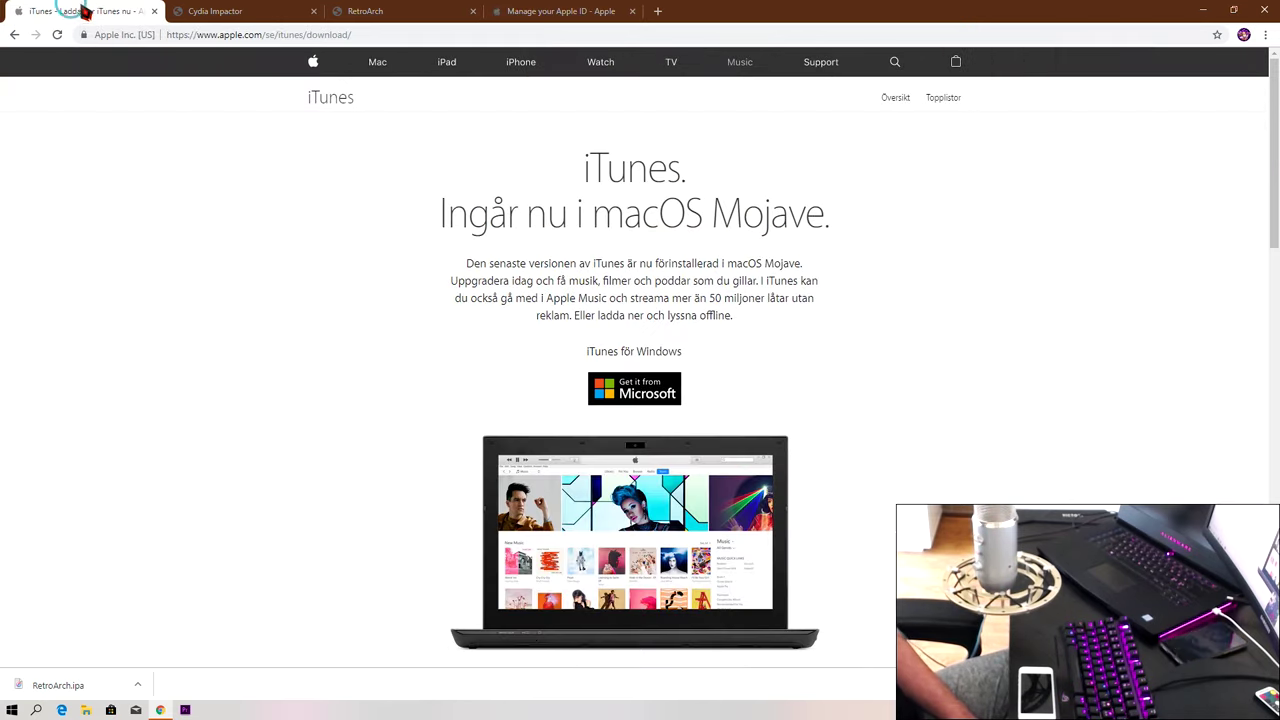
{"action": "left_click", "coordinate": [85, 11]}
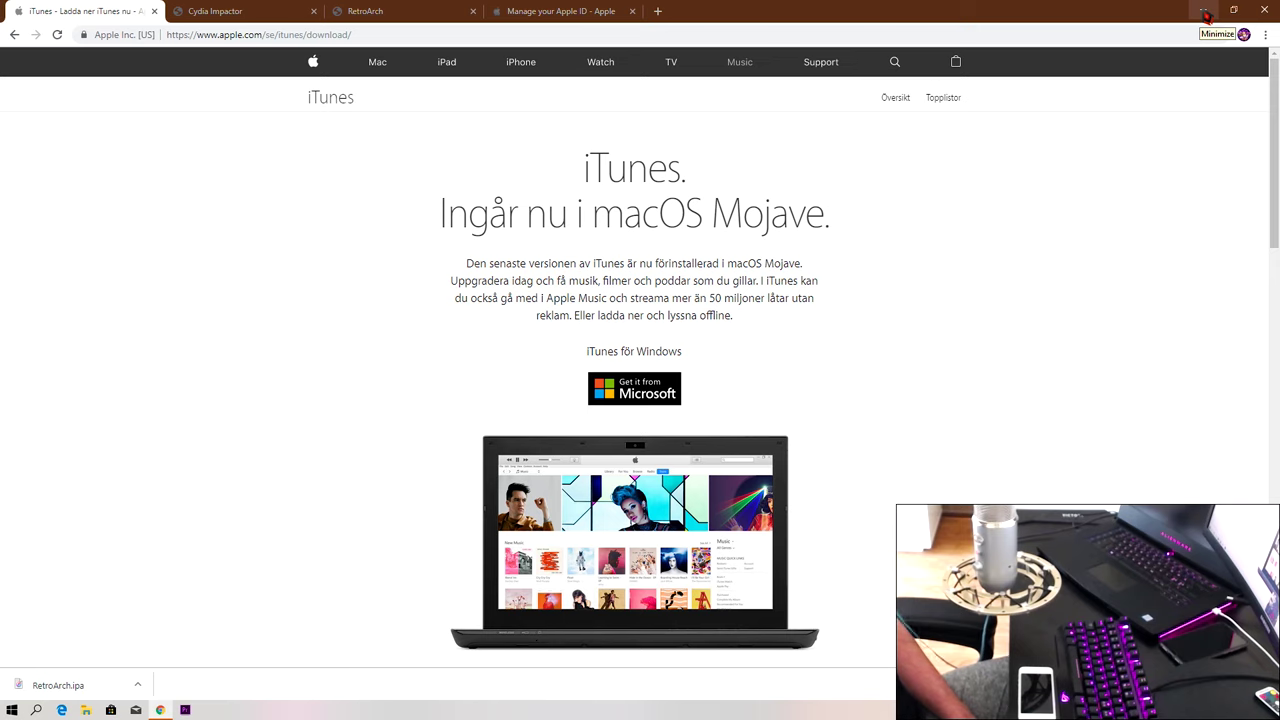
{"action": "left_click", "coordinate": [560, 11]}
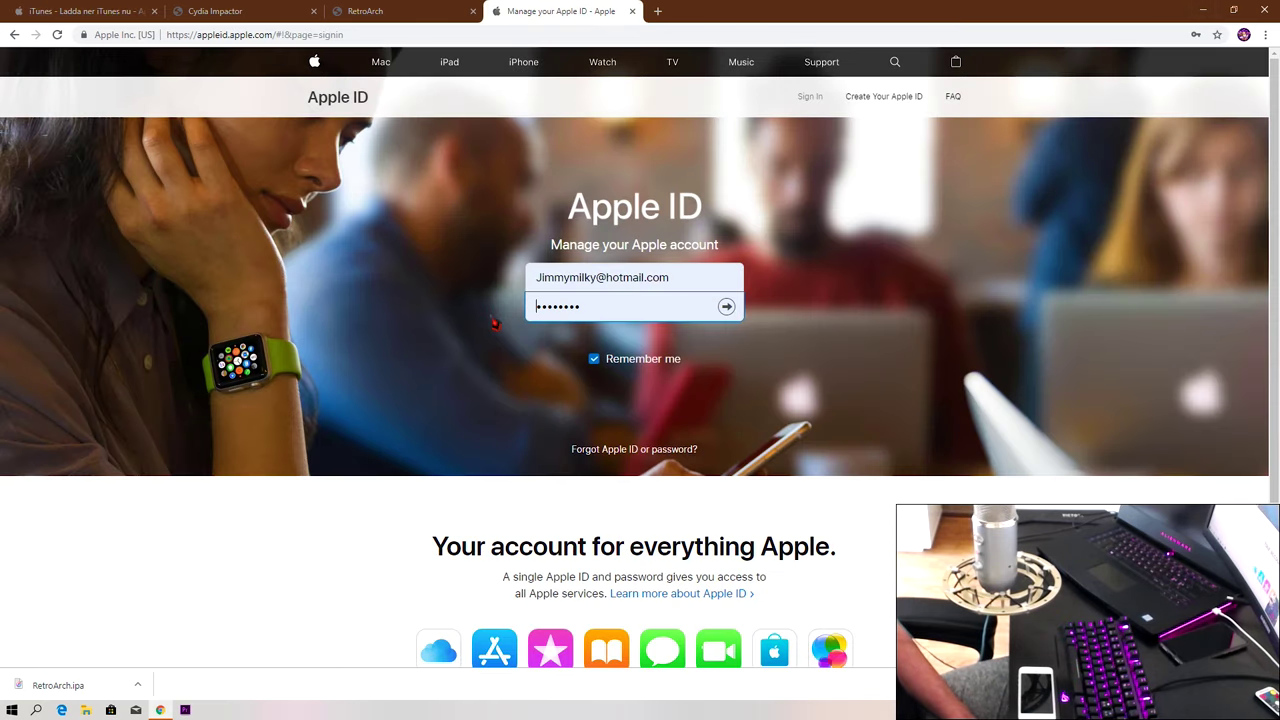
{"action": "left_click", "coordinate": [1207, 14]}
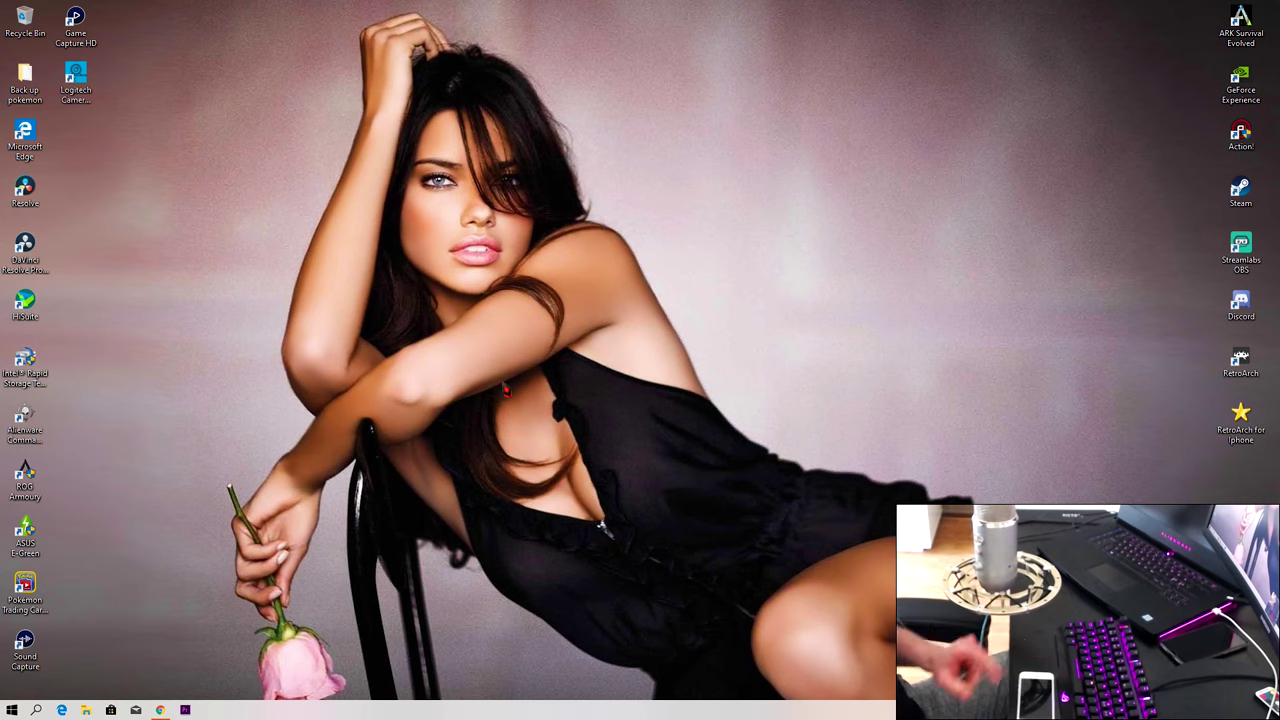
{"action": "left_click", "coordinate": [10, 710]}
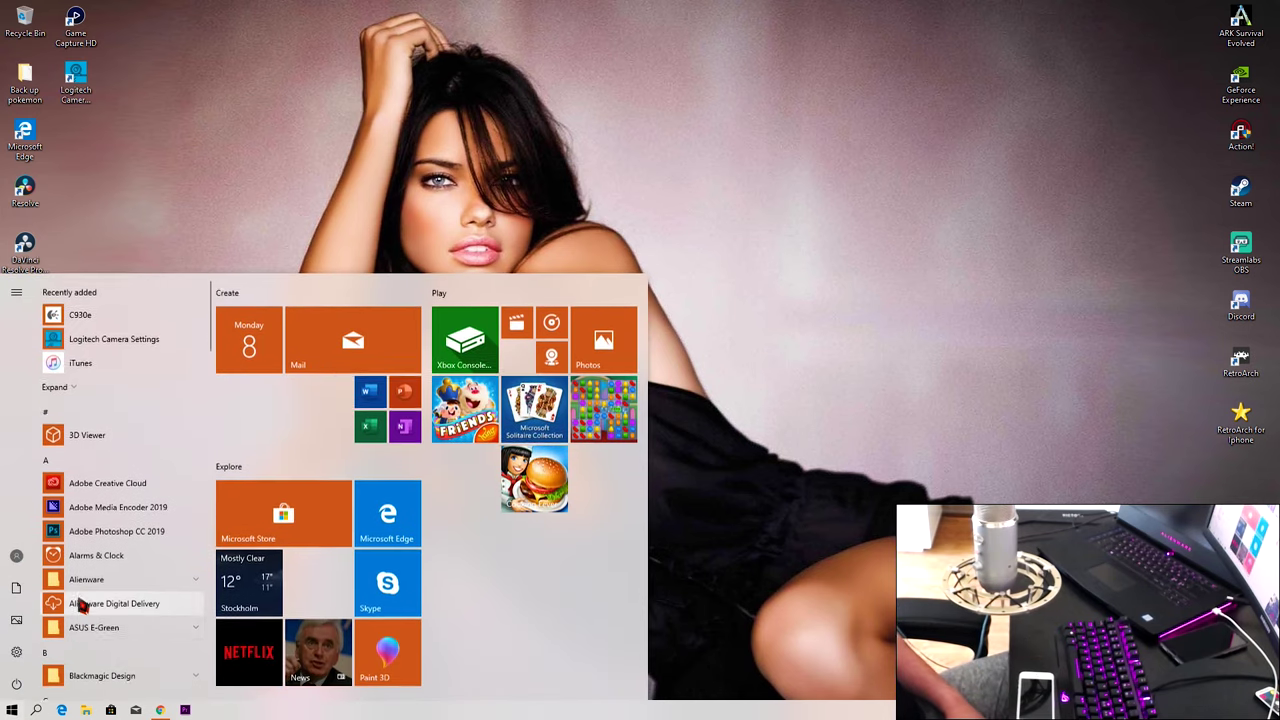
{"action": "left_click", "coordinate": [80, 362]}
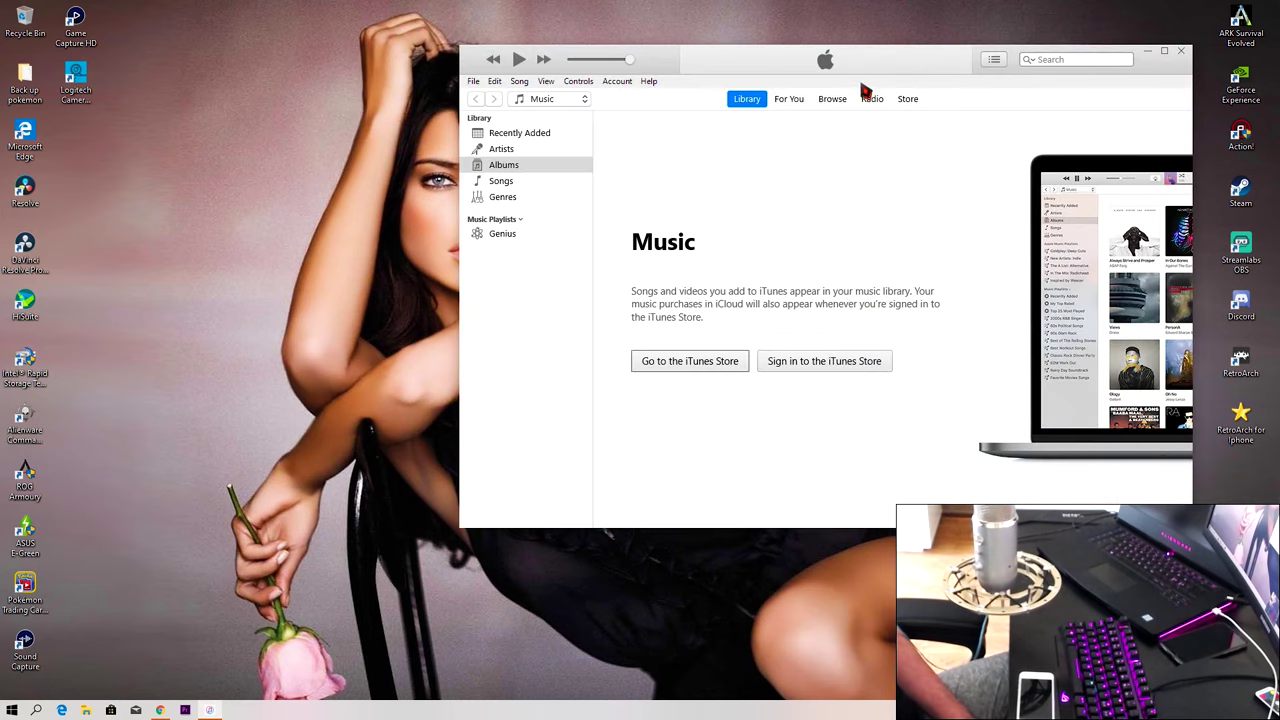
{"action": "left_click_drag", "start_coordinate": [906, 62], "coordinate": [667, 90]}
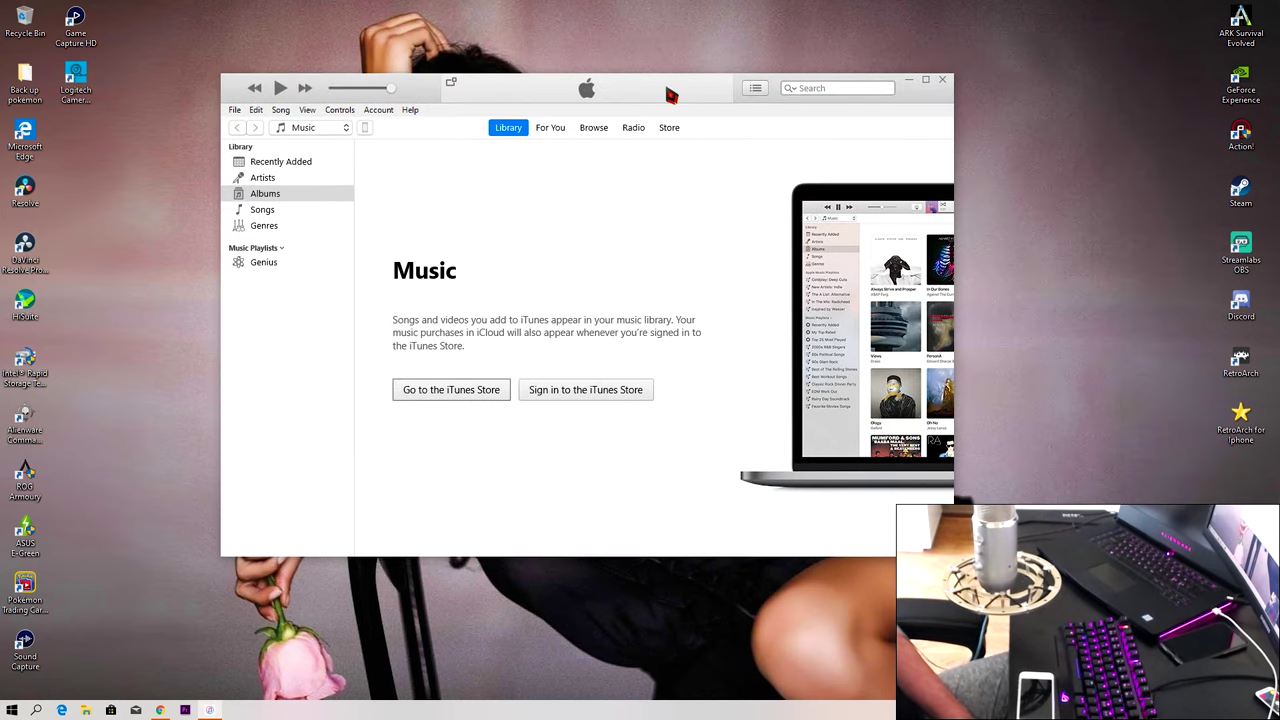
{"action": "left_click", "coordinate": [365, 128]}
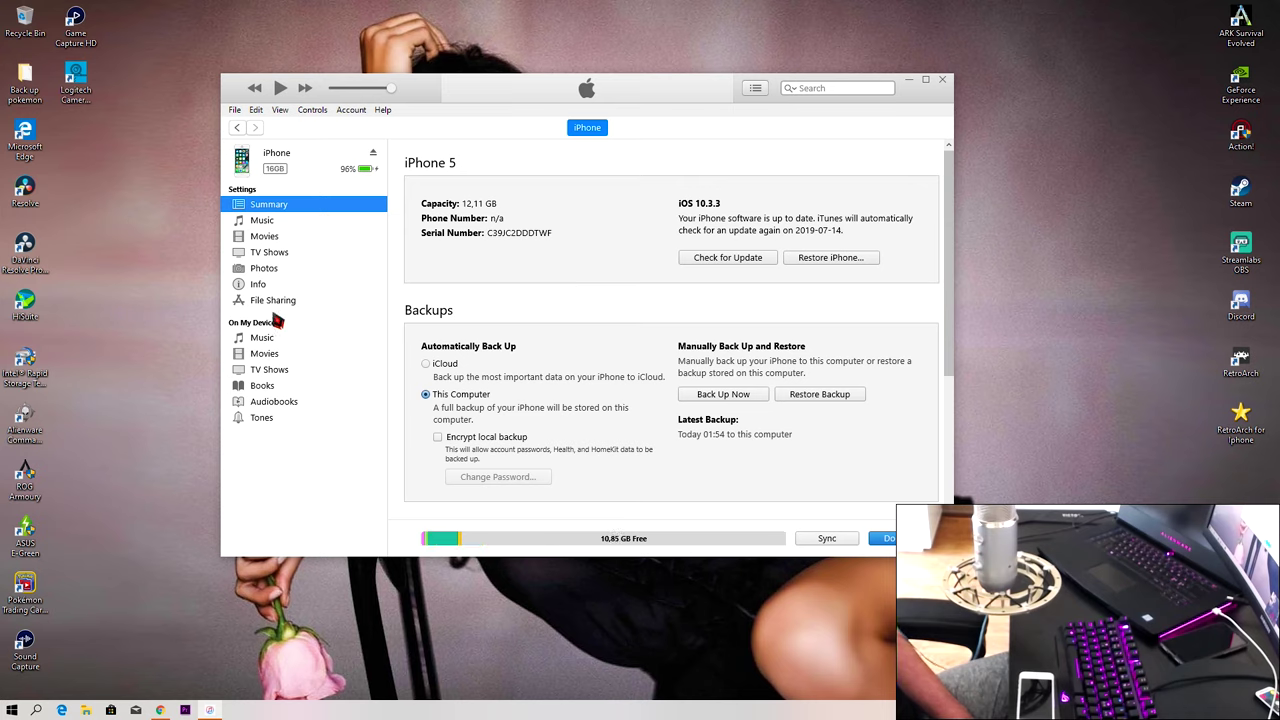
{"action": "left_click", "coordinate": [943, 80]}
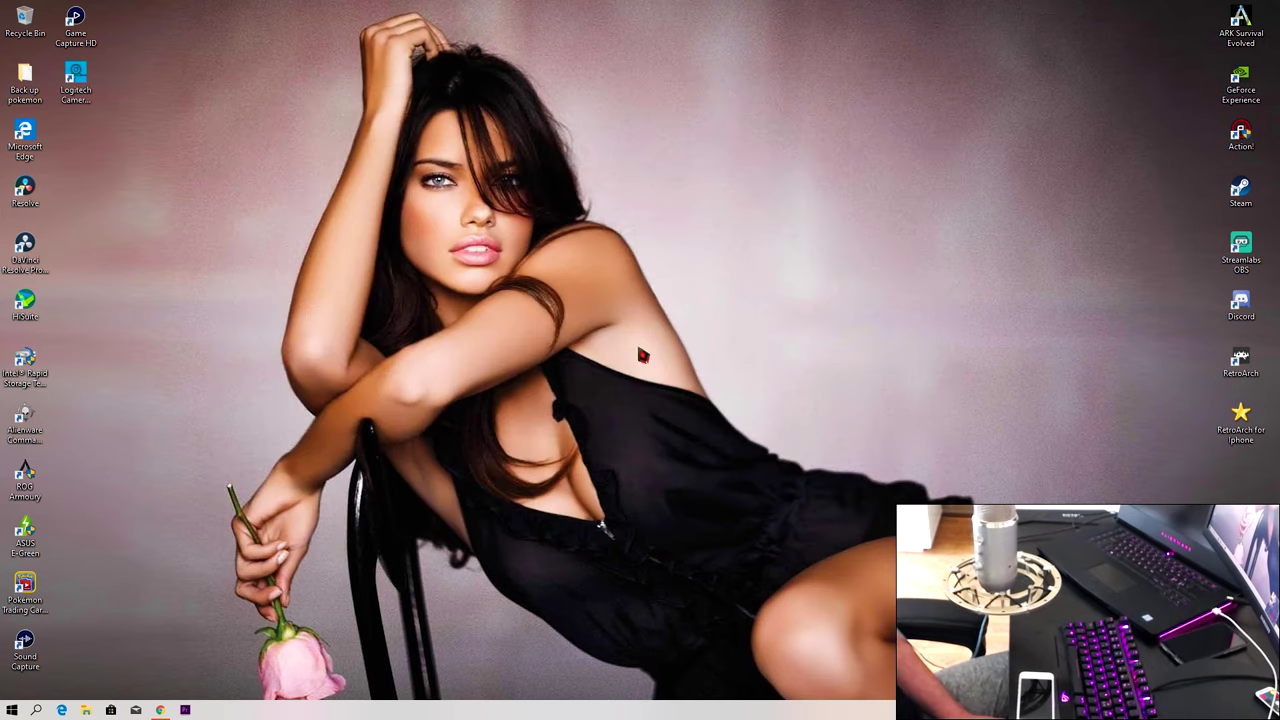
Launch Cydia Impactor from its folder inside 'RetroArch for Iphone' and centre its window.
{"action": "double_click", "coordinate": [1245, 435]}
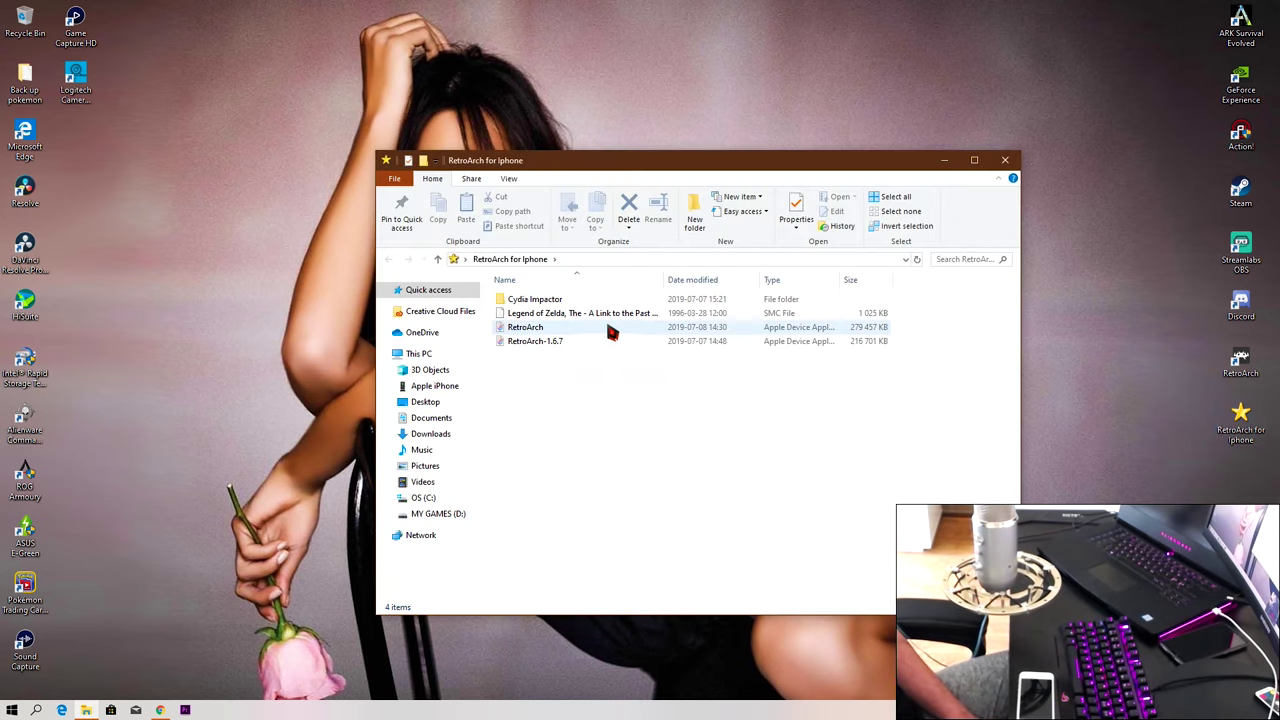
{"action": "double_click", "coordinate": [527, 299]}
{"action": "left_click", "coordinate": [530, 370]}
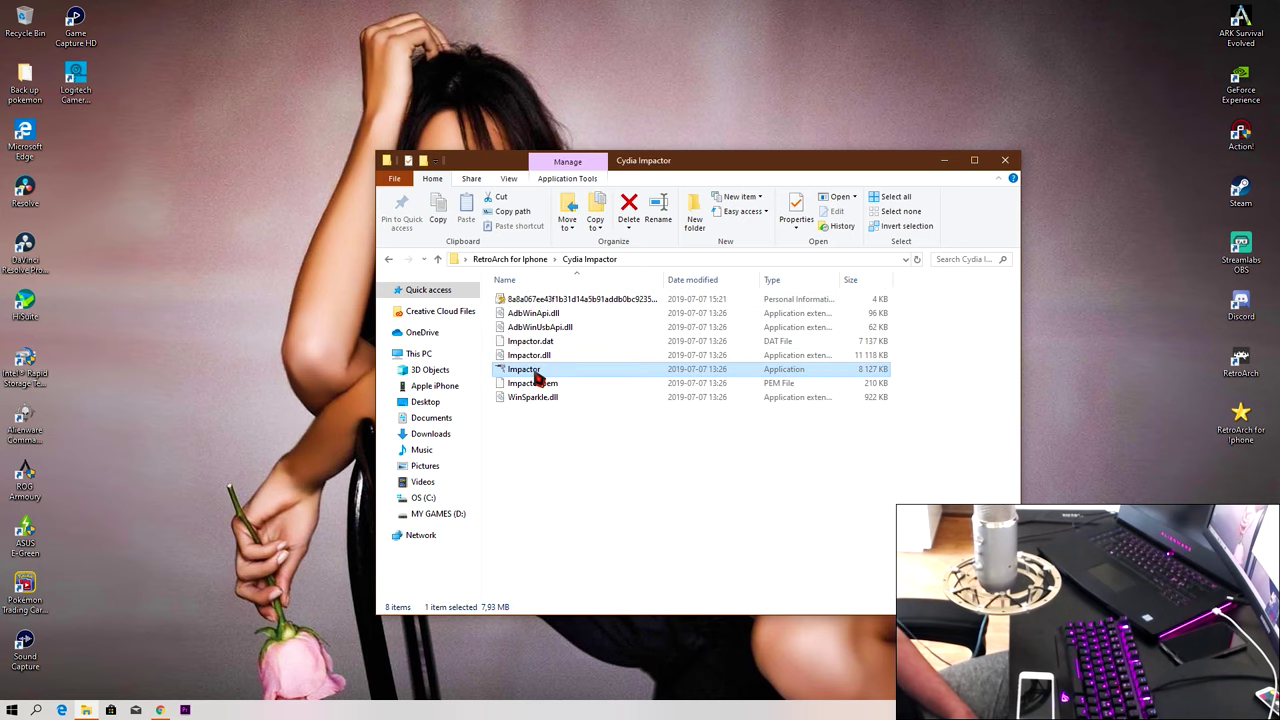
{"action": "left_click", "coordinate": [1005, 160]}
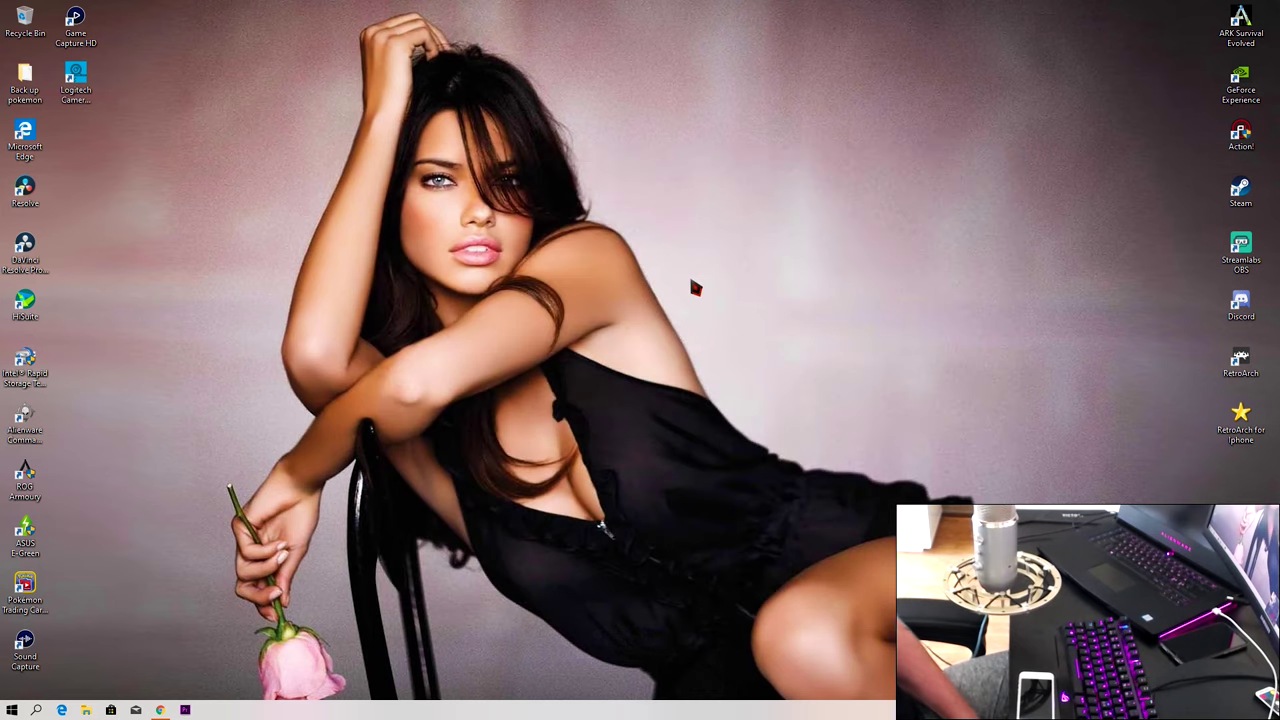
{"action": "left_click_drag", "start_coordinate": [245, 143], "coordinate": [557, 200]}
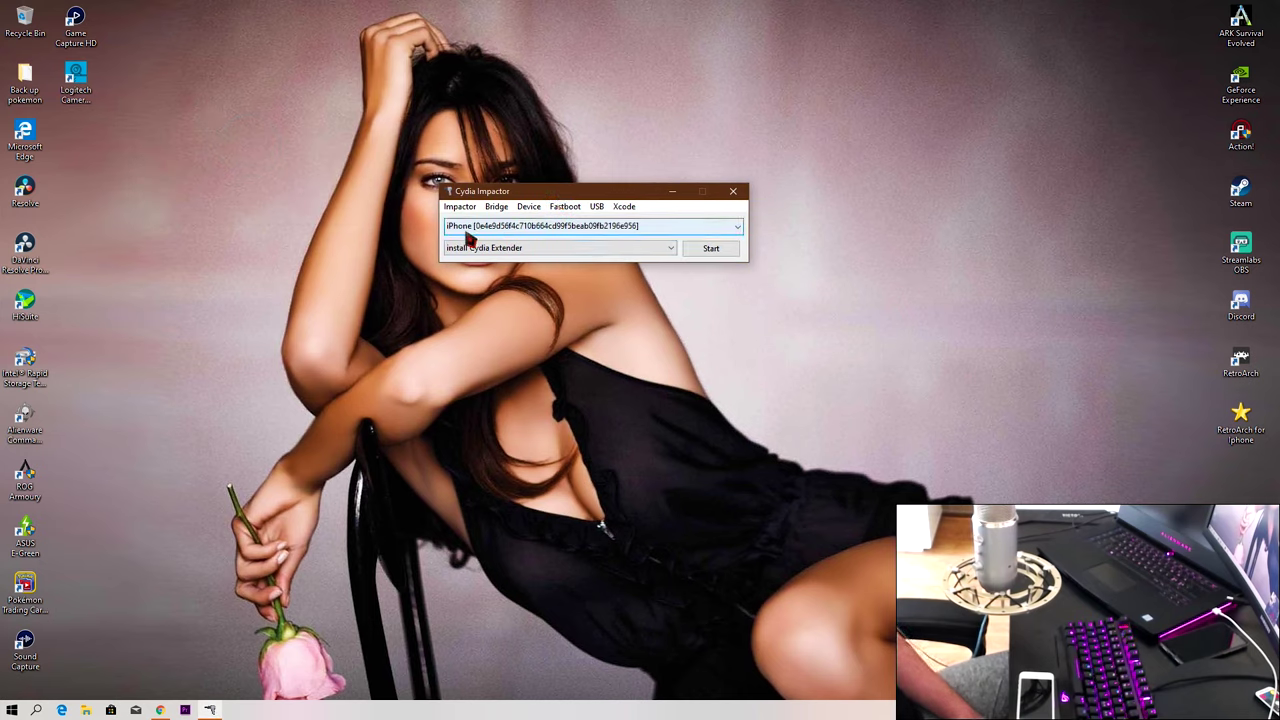
{"action": "left_click", "coordinate": [703, 228]}
{"action": "left_click", "coordinate": [560, 247]}
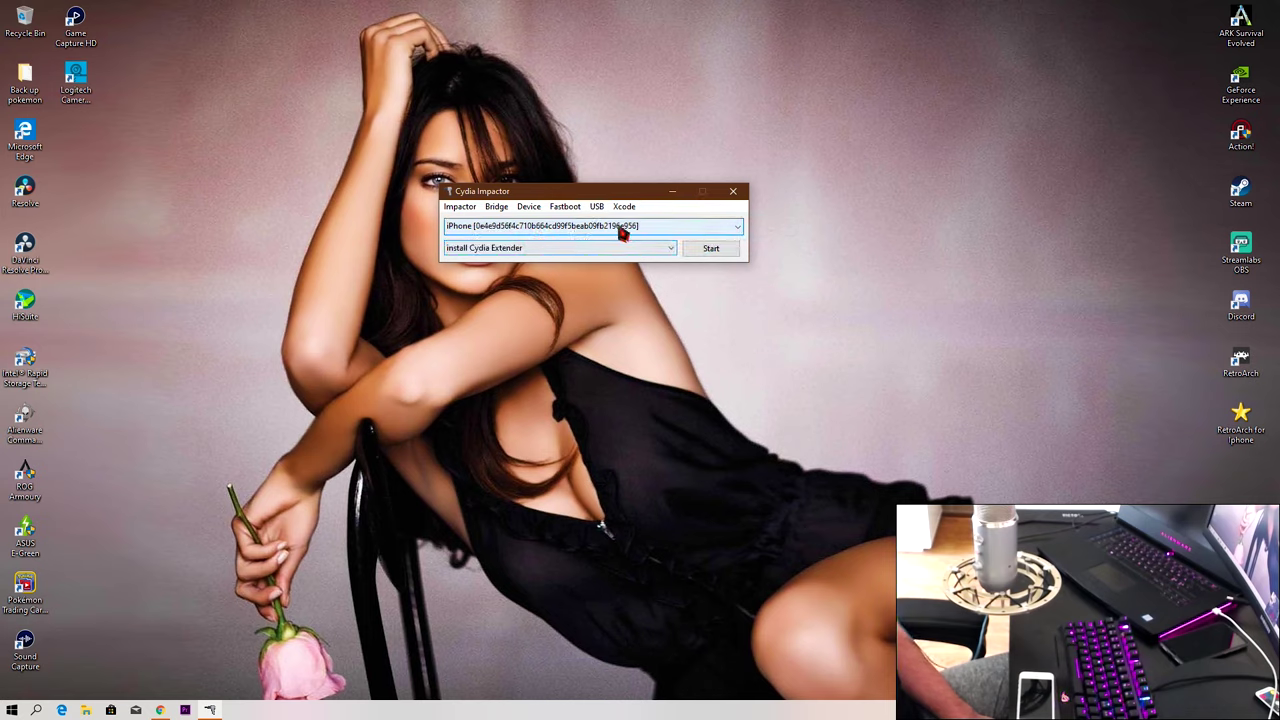
{"action": "left_click_drag", "start_coordinate": [586, 193], "coordinate": [774, 97]}
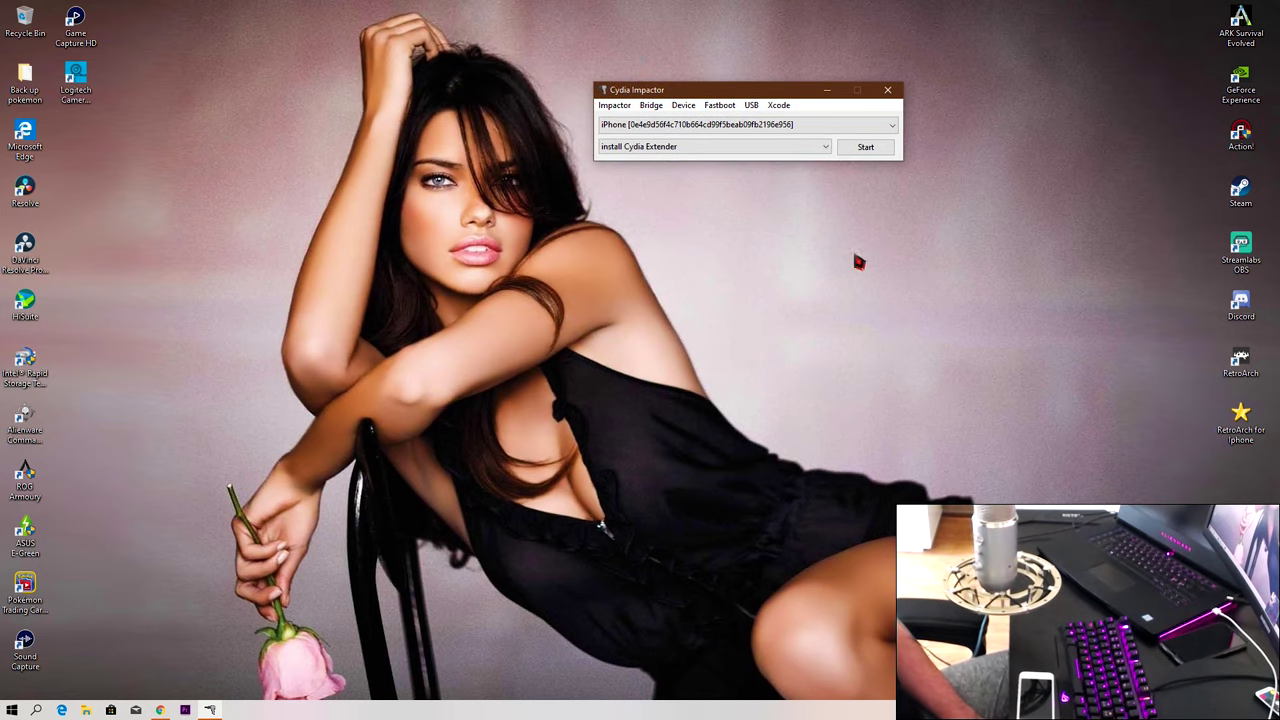
Copy the RetroArch app file from the 'RetroArch for Iphone' folder onto the desktop.
{"action": "double_click", "coordinate": [1240, 420]}
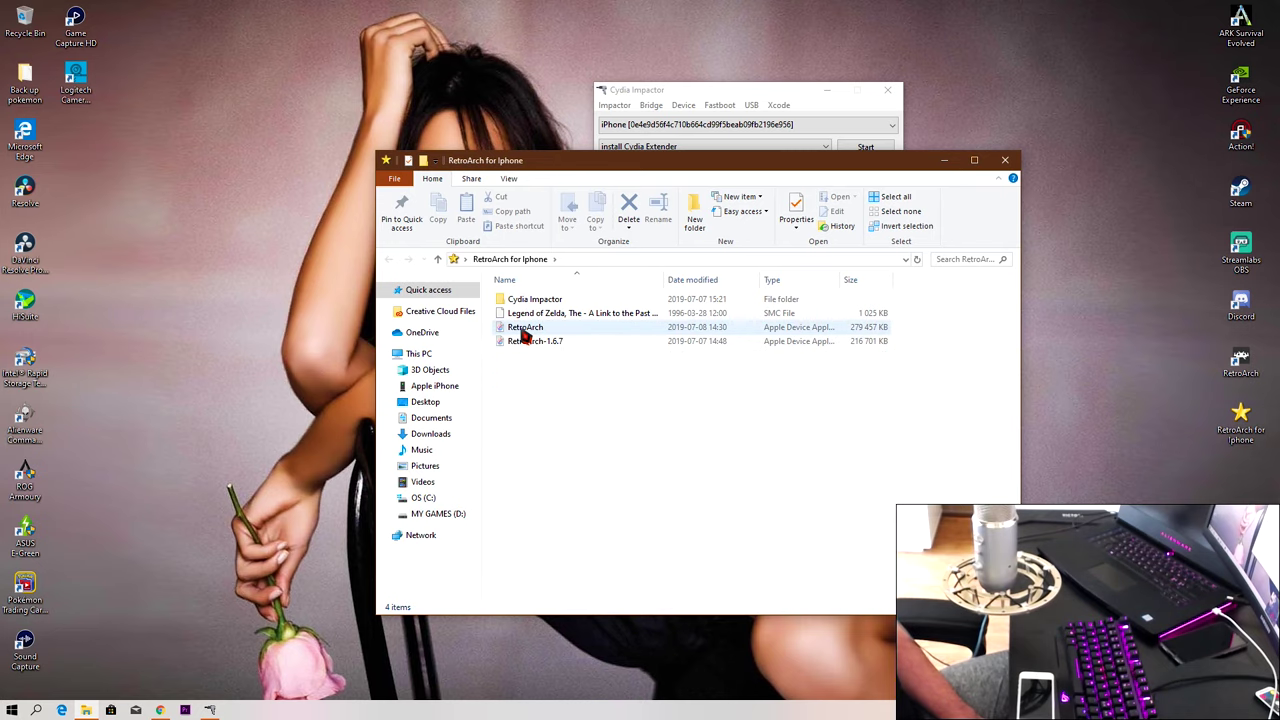
{"action": "left_click_drag", "start_coordinate": [530, 330], "coordinate": [720, 150]}
{"action": "left_click", "coordinate": [1006, 162]}
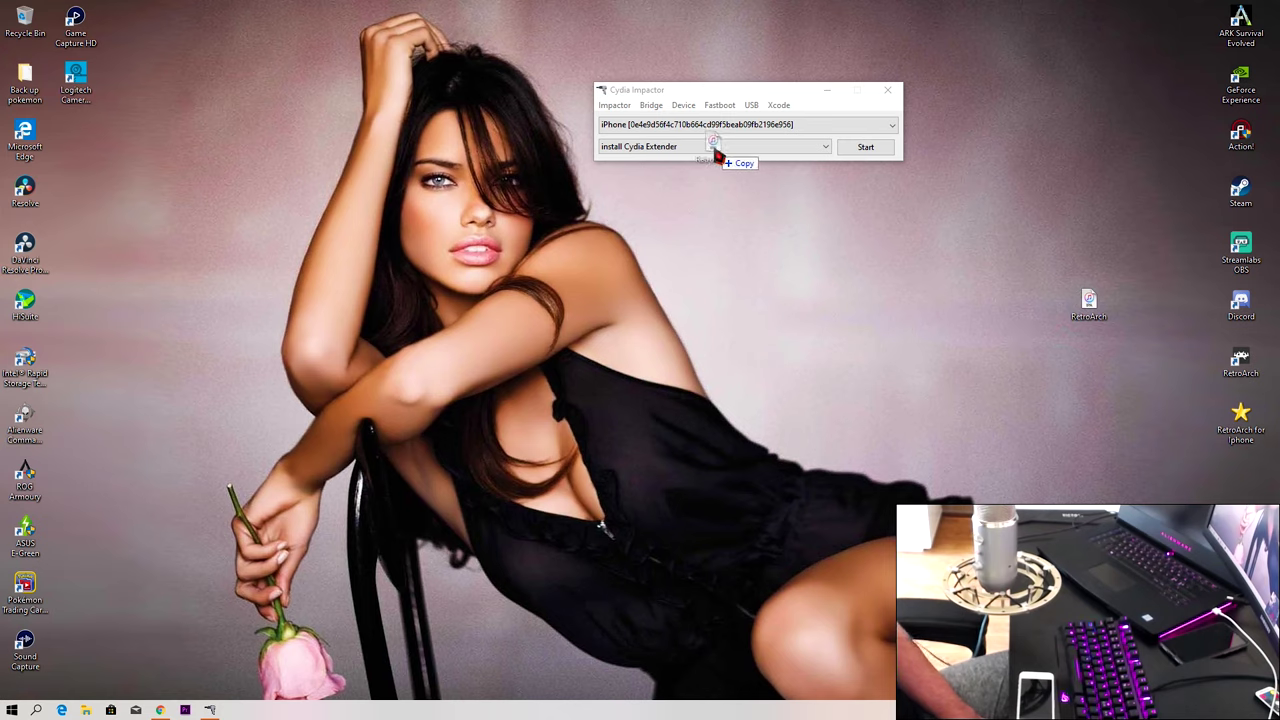
Drop RetroArch.ipa onto Impactor and sign in with the Apple ID e-mail and password.
{"action": "left_click_drag", "start_coordinate": [716, 152], "coordinate": [718, 155]}
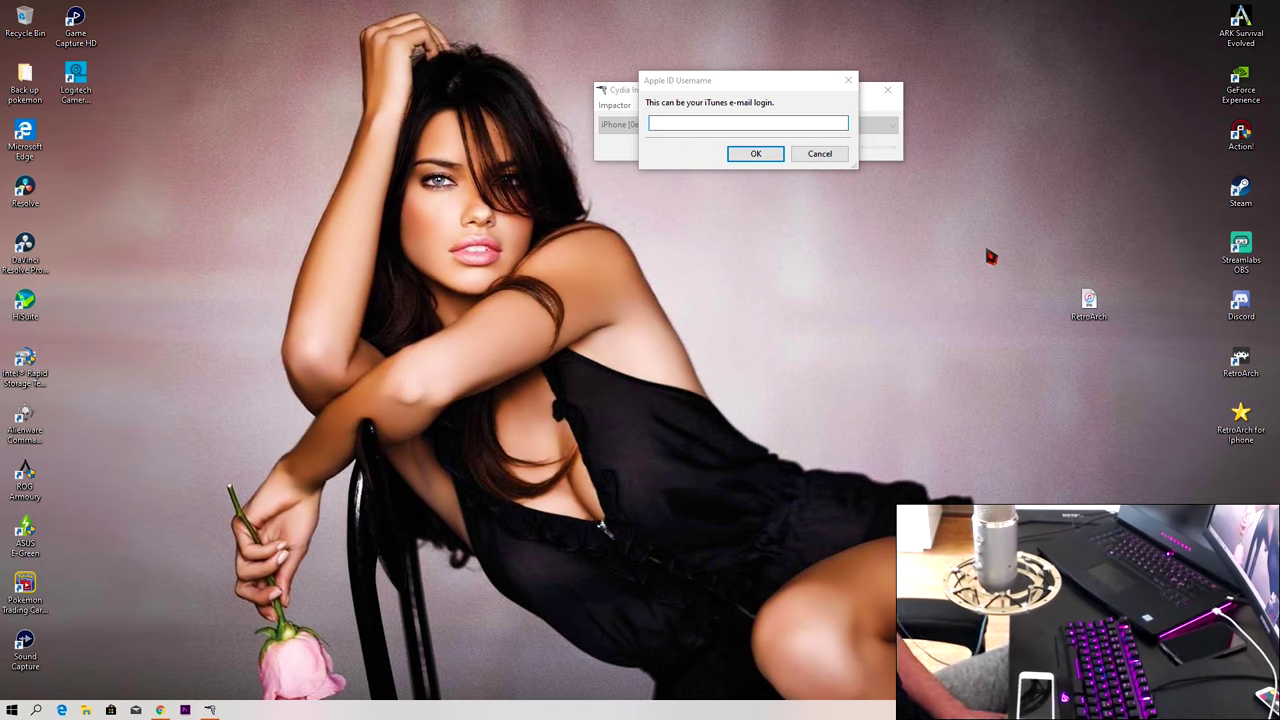
{"action": "left_click", "coordinate": [706, 124]}
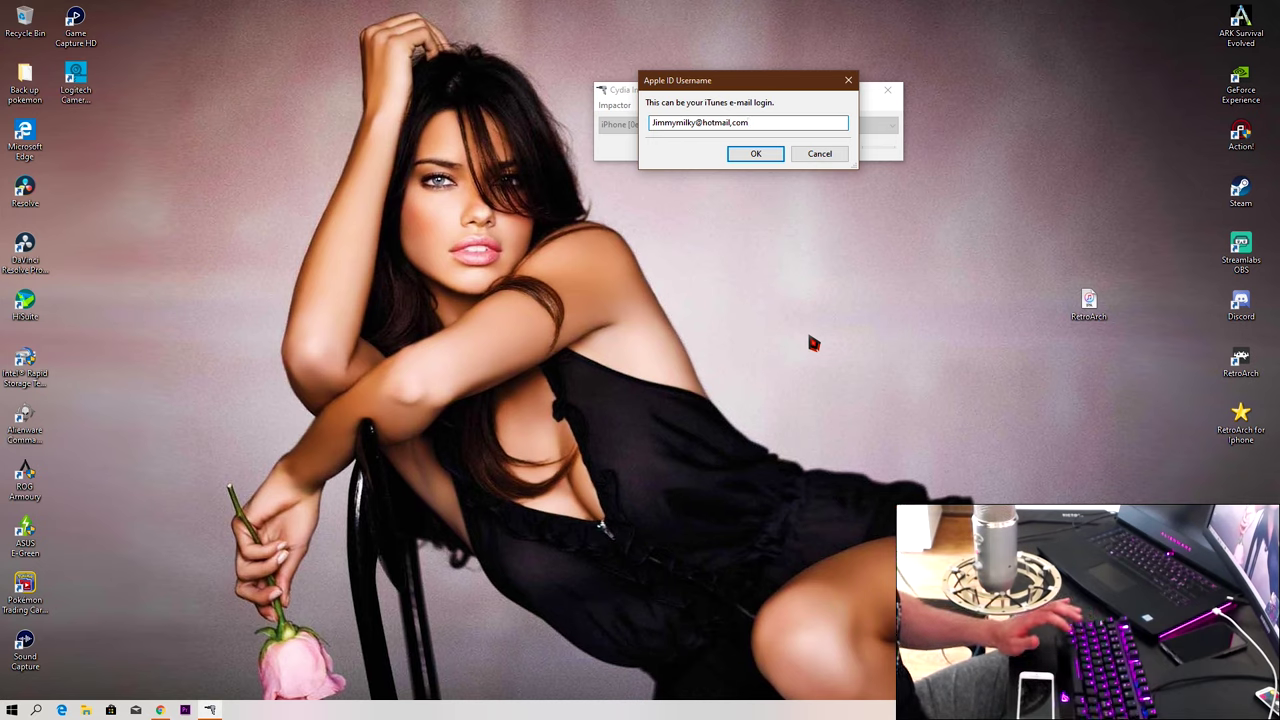
{"action": "key", "text": "BackSpace"}
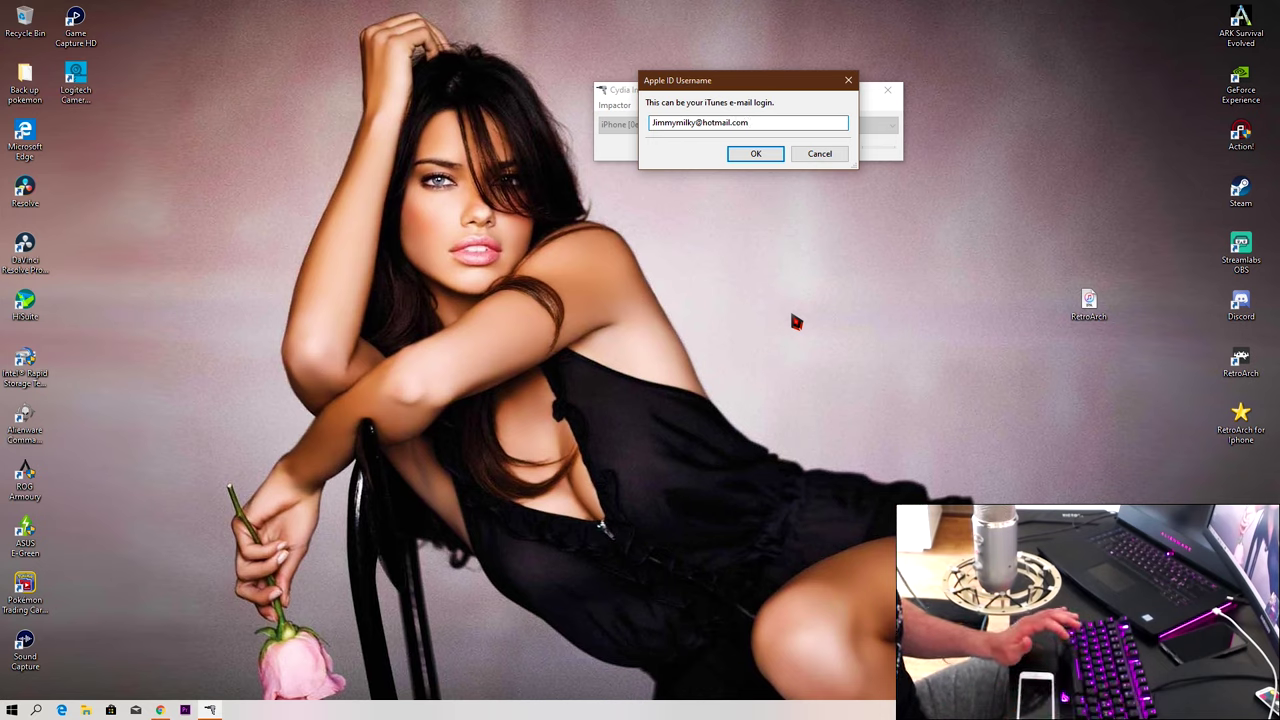
{"action": "left_click", "coordinate": [756, 154]}
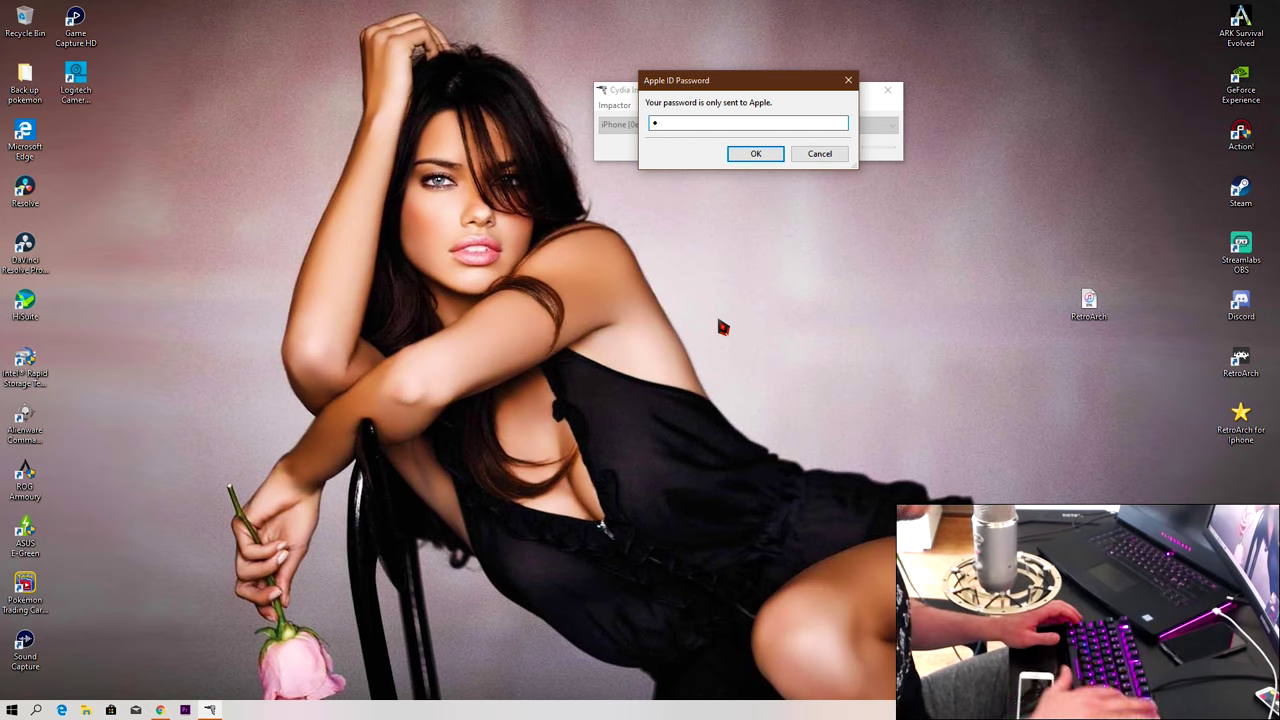
{"action": "type", "text": "*****"}
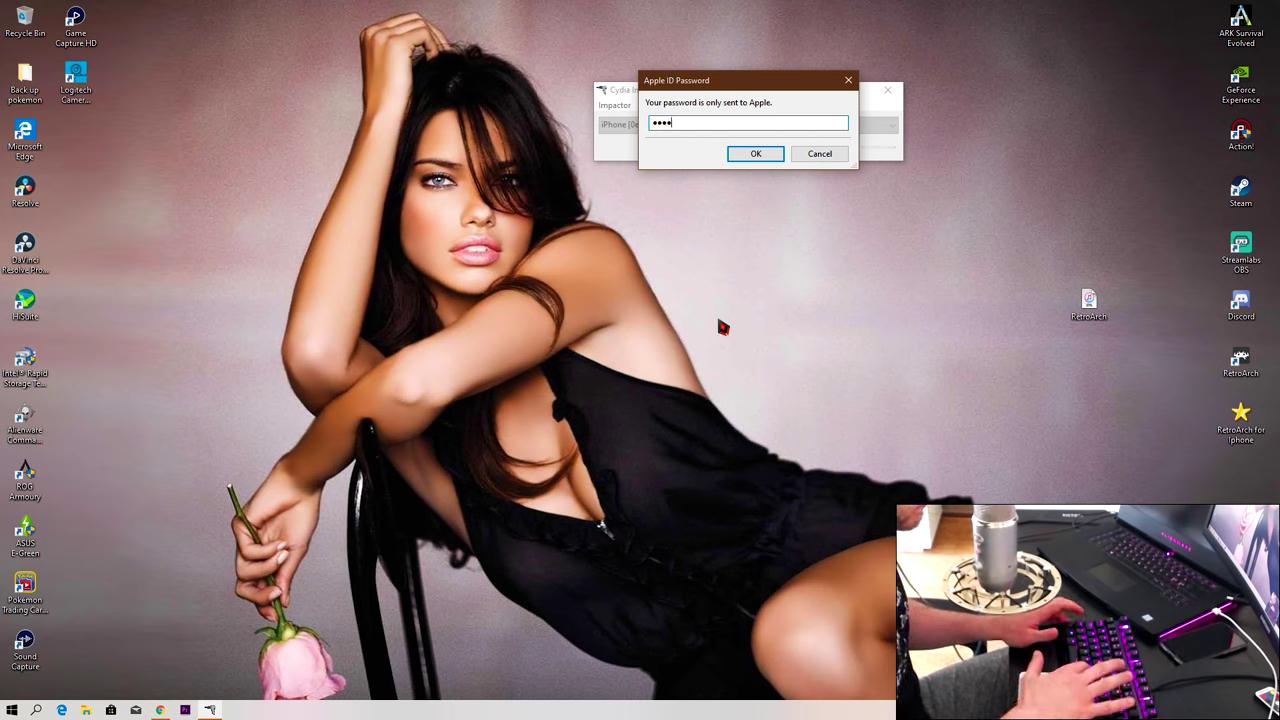
{"action": "type", "text": "***"}
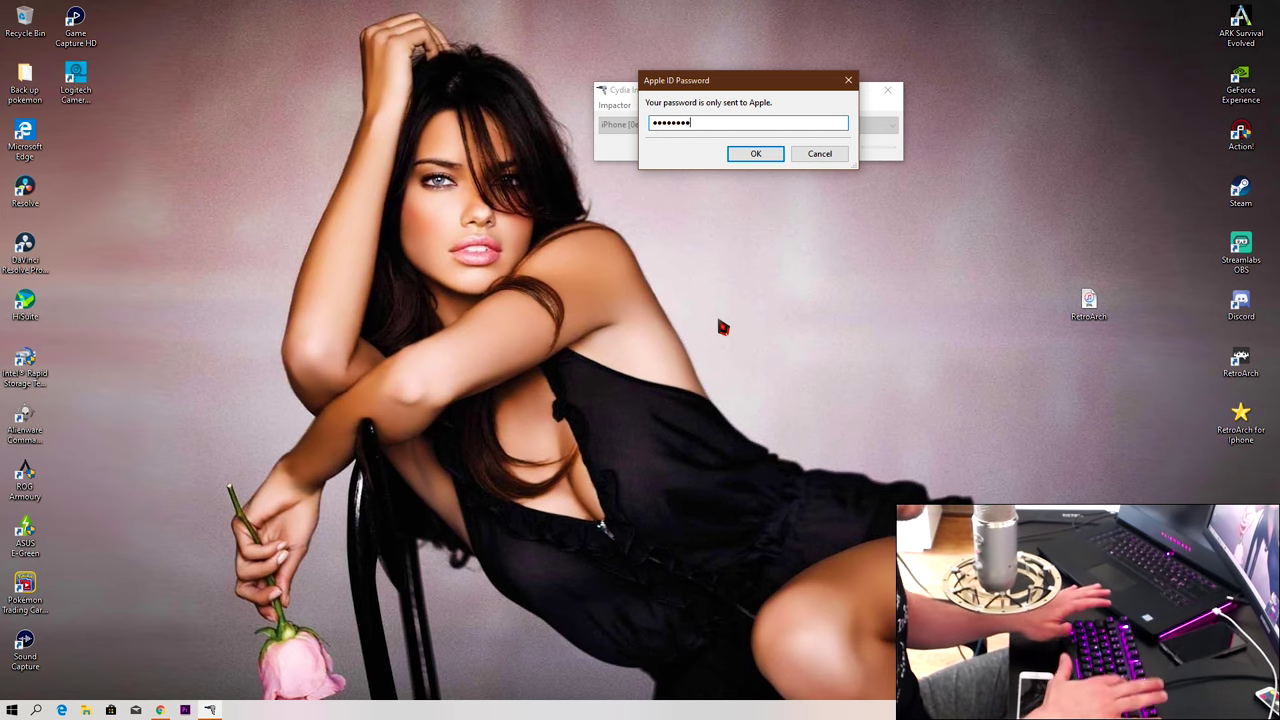
{"action": "left_click", "coordinate": [756, 155]}
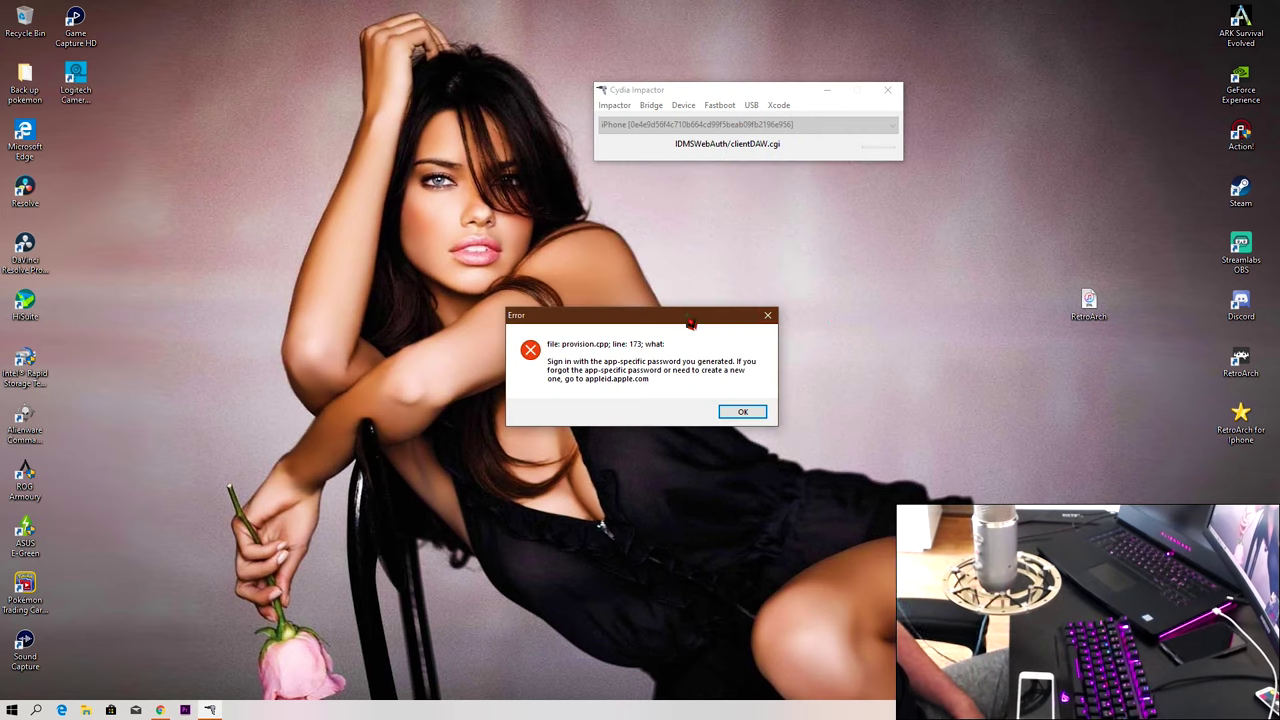
Dismiss the app-specific password error and move the Impactor window aside.
{"action": "left_click_drag", "start_coordinate": [682, 318], "coordinate": [455, 232]}
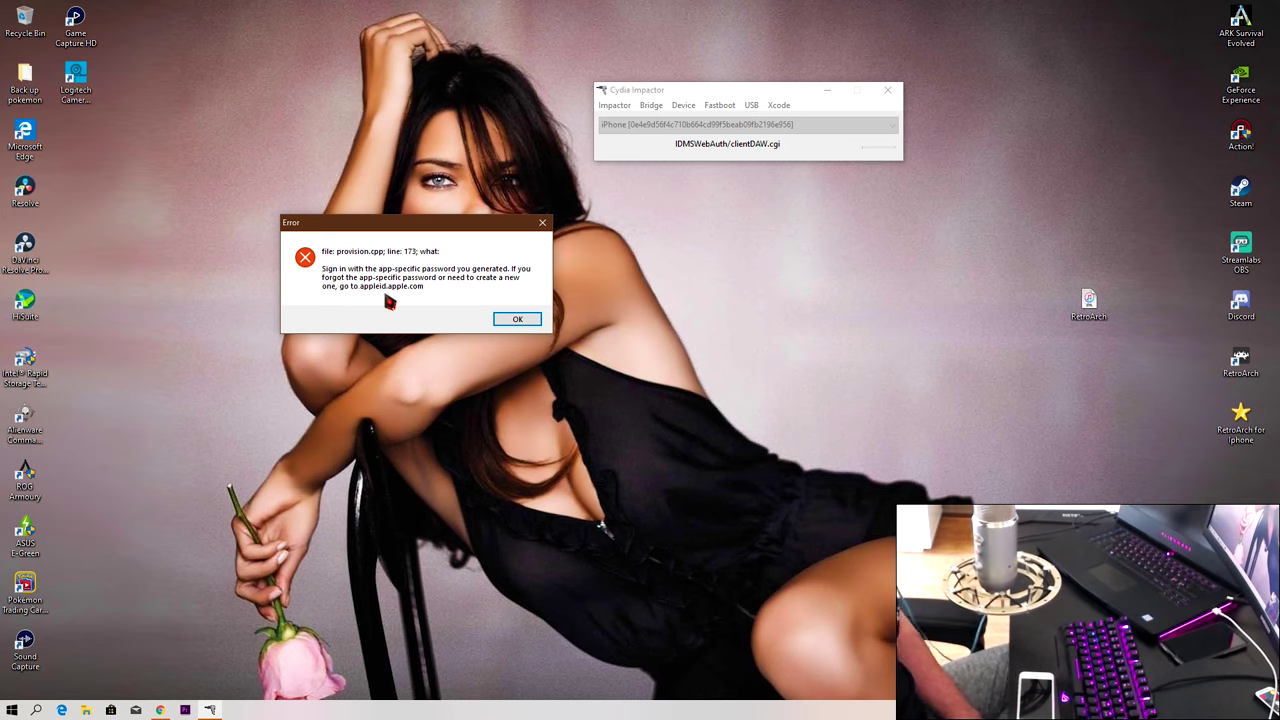
{"action": "left_click", "coordinate": [517, 319]}
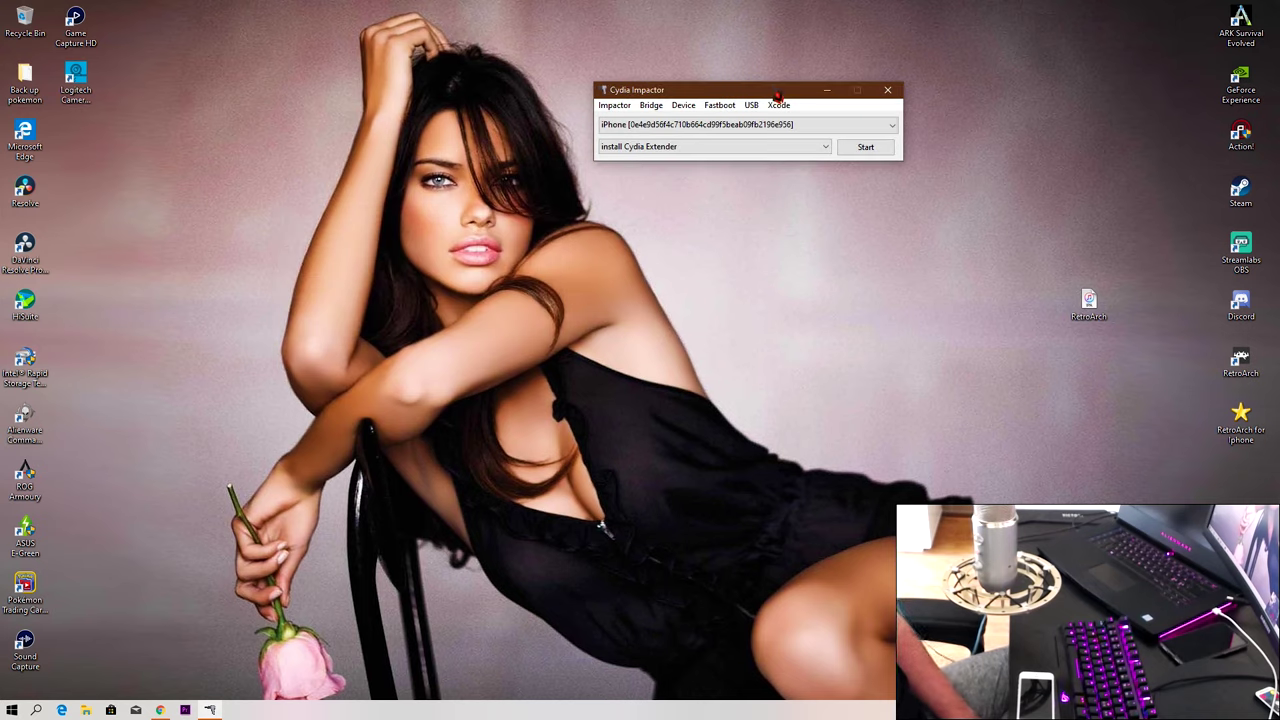
{"action": "left_click_drag", "start_coordinate": [780, 93], "coordinate": [640, 158]}
Bring up the Apple ID page in Chrome and sign in with the account credentials.
{"action": "mouse_move", "coordinate": [160, 710]}
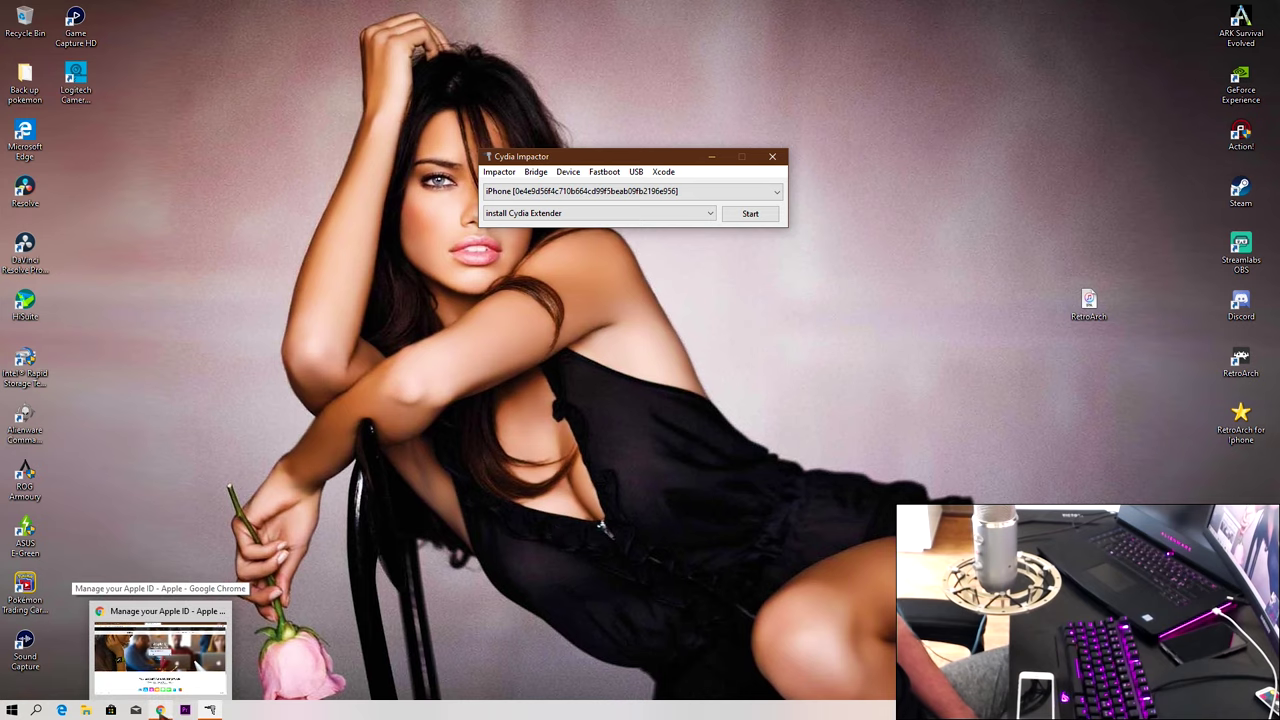
{"action": "left_click", "coordinate": [167, 685]}
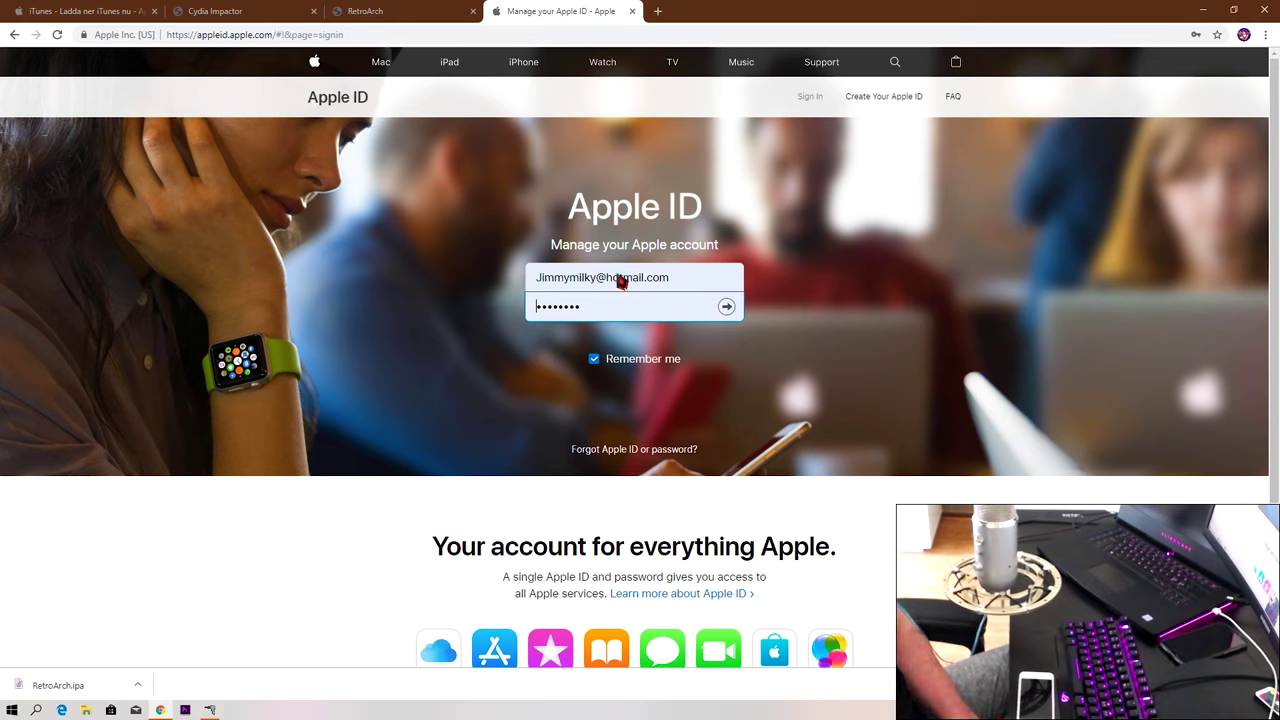
{"action": "left_click", "coordinate": [727, 310]}
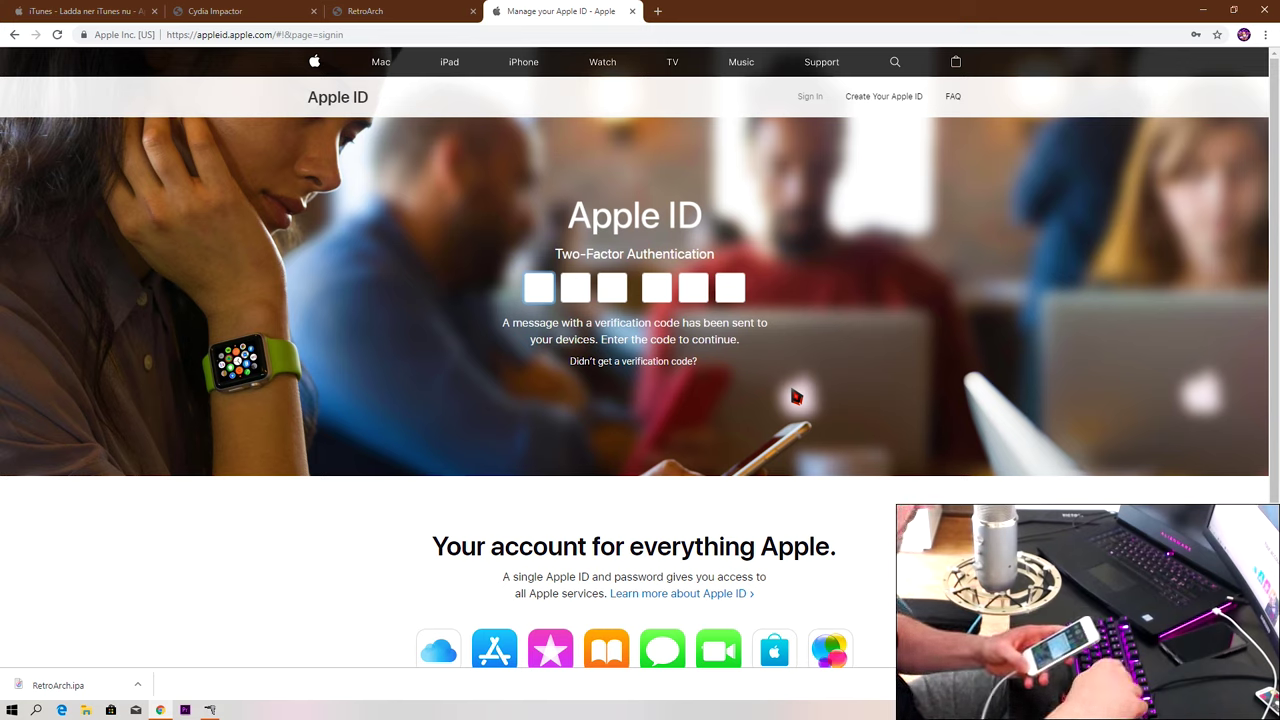
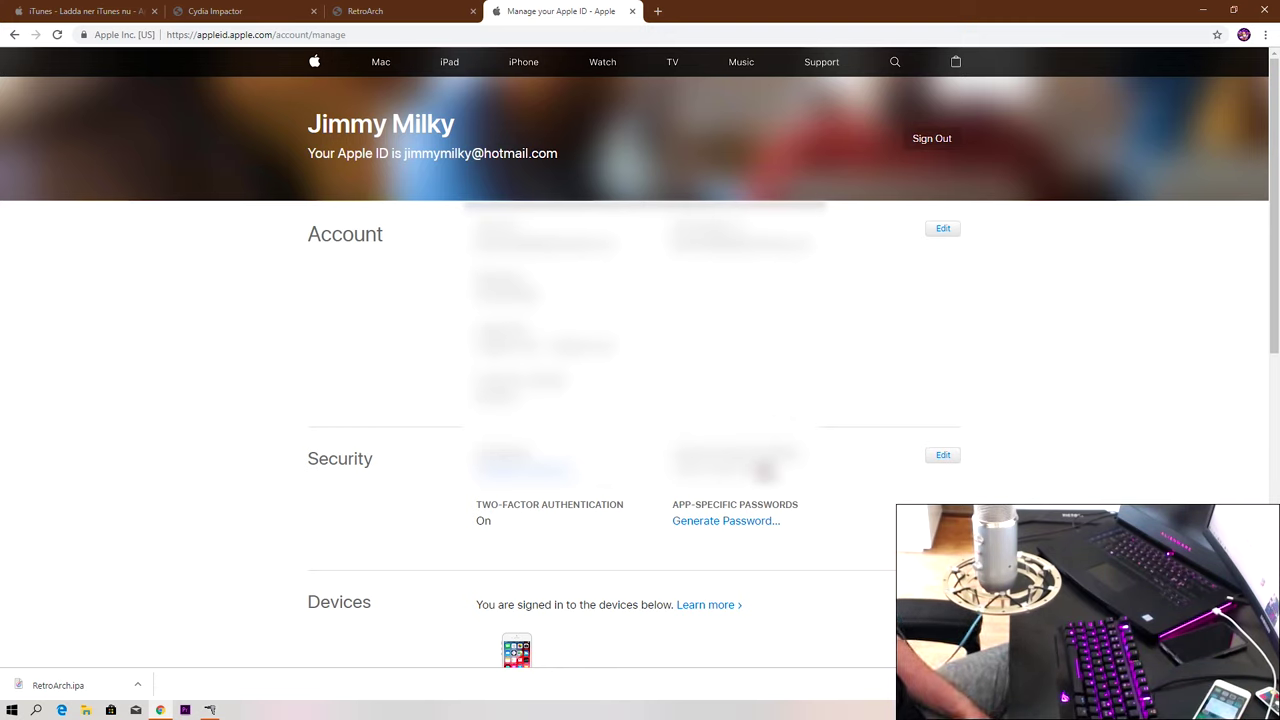
Generate an app-specific password labelled 'RetroArch'.
{"action": "scroll", "coordinate": [751, 371], "scroll_direction": "down", "scroll_amount": 1}
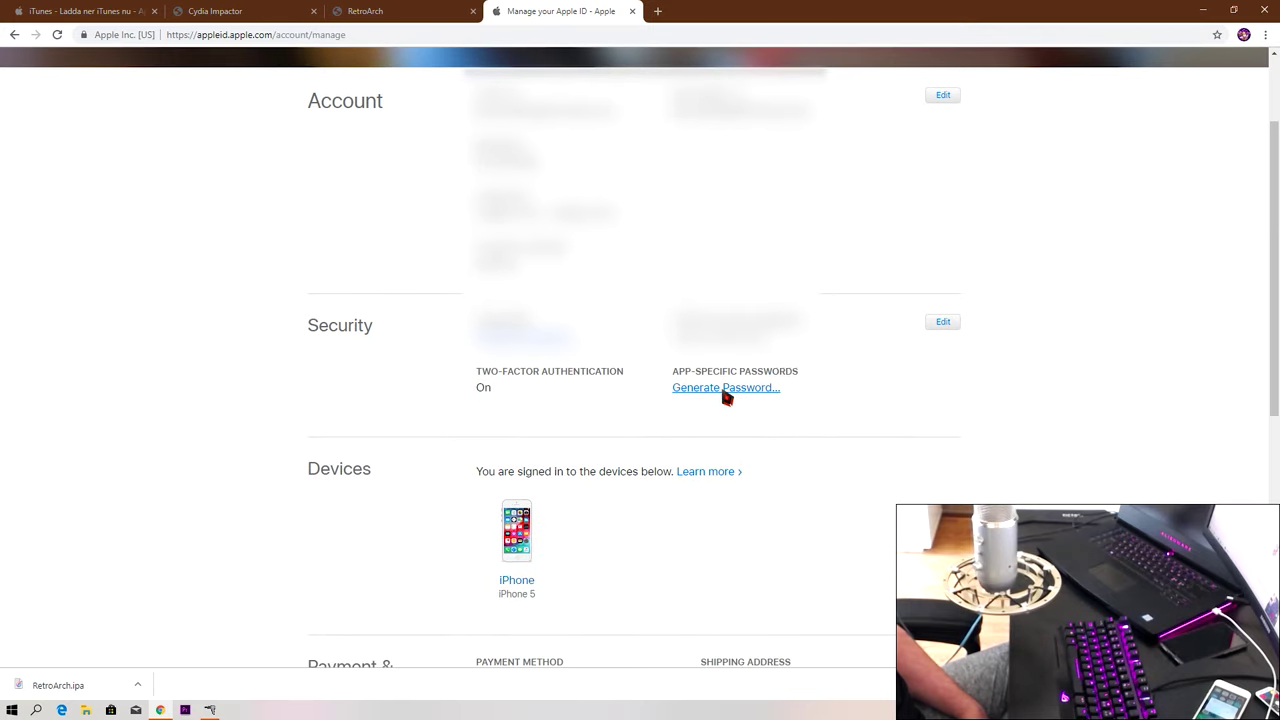
{"action": "left_click", "coordinate": [727, 390]}
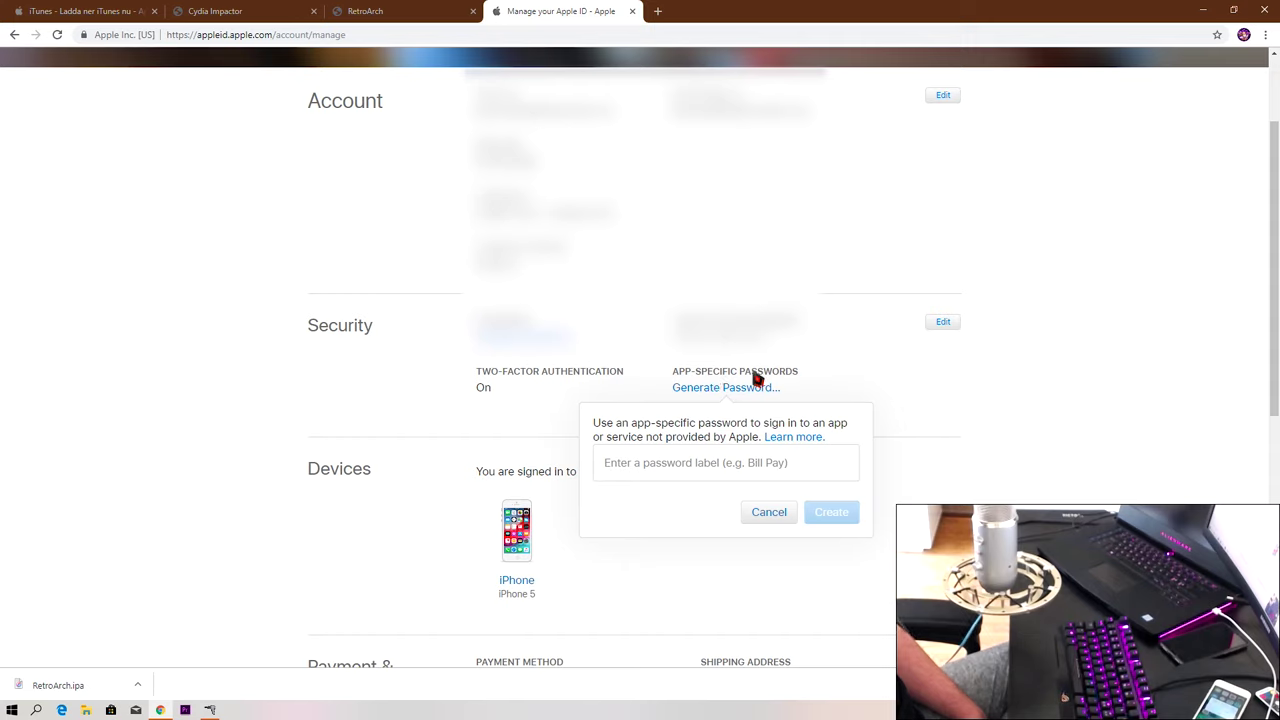
{"action": "left_click", "coordinate": [696, 464]}
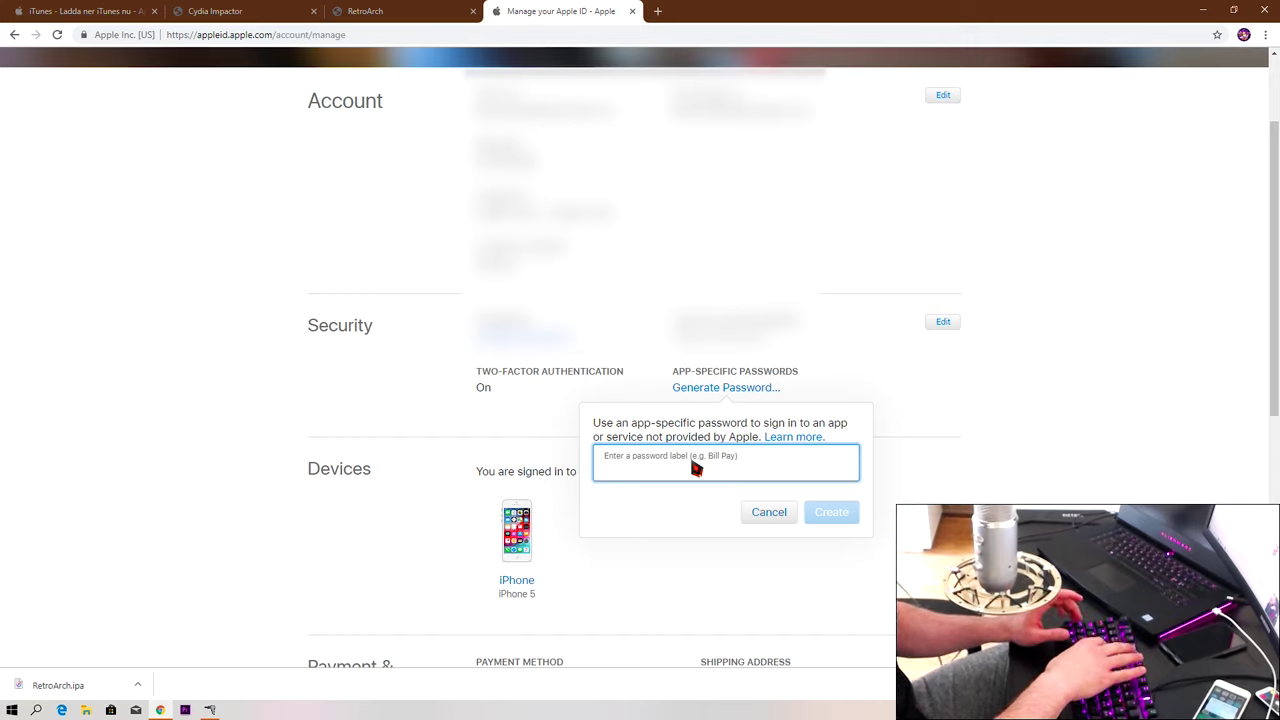
{"action": "type", "text": "Retr"}
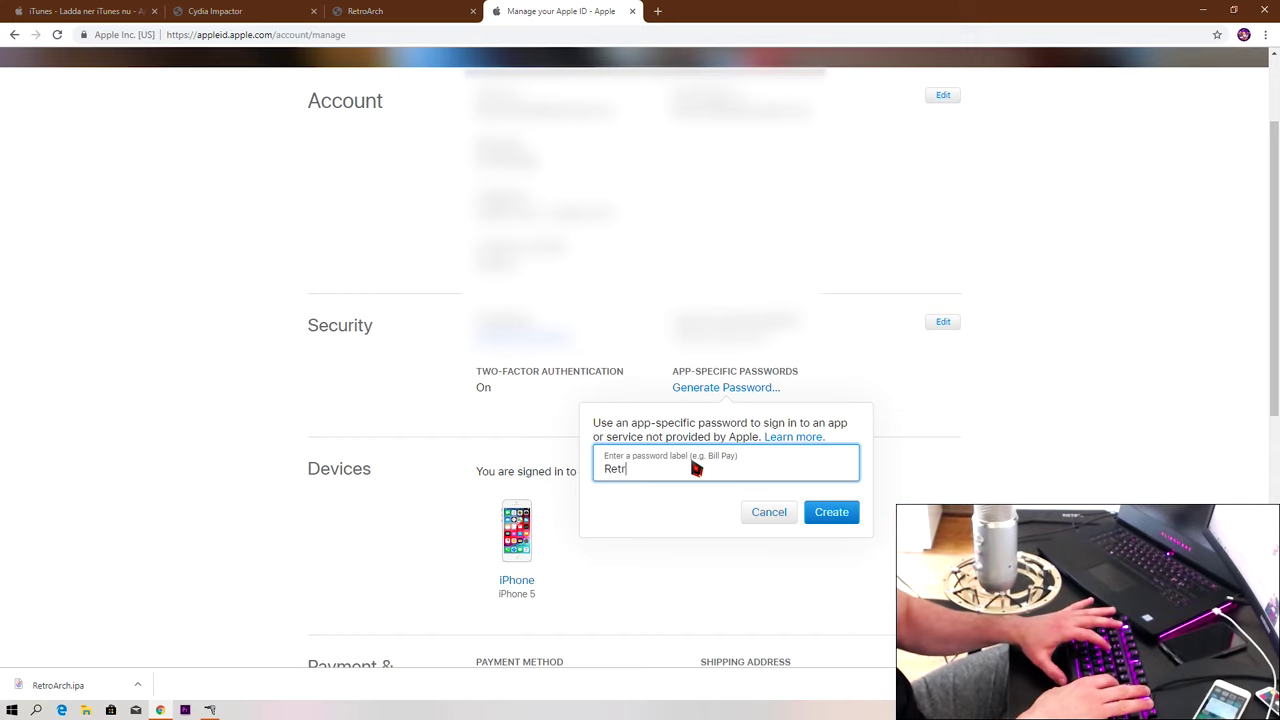
{"action": "type", "text": "o"}
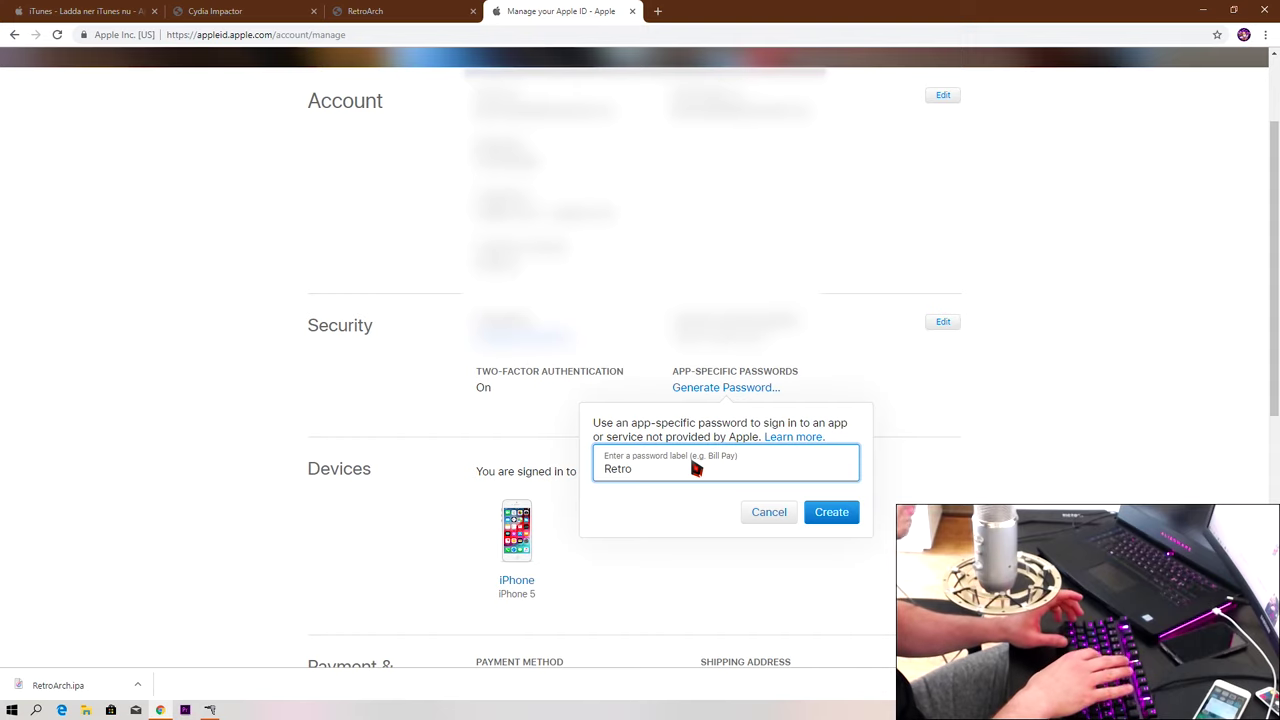
{"action": "type", "text": "Arc"}
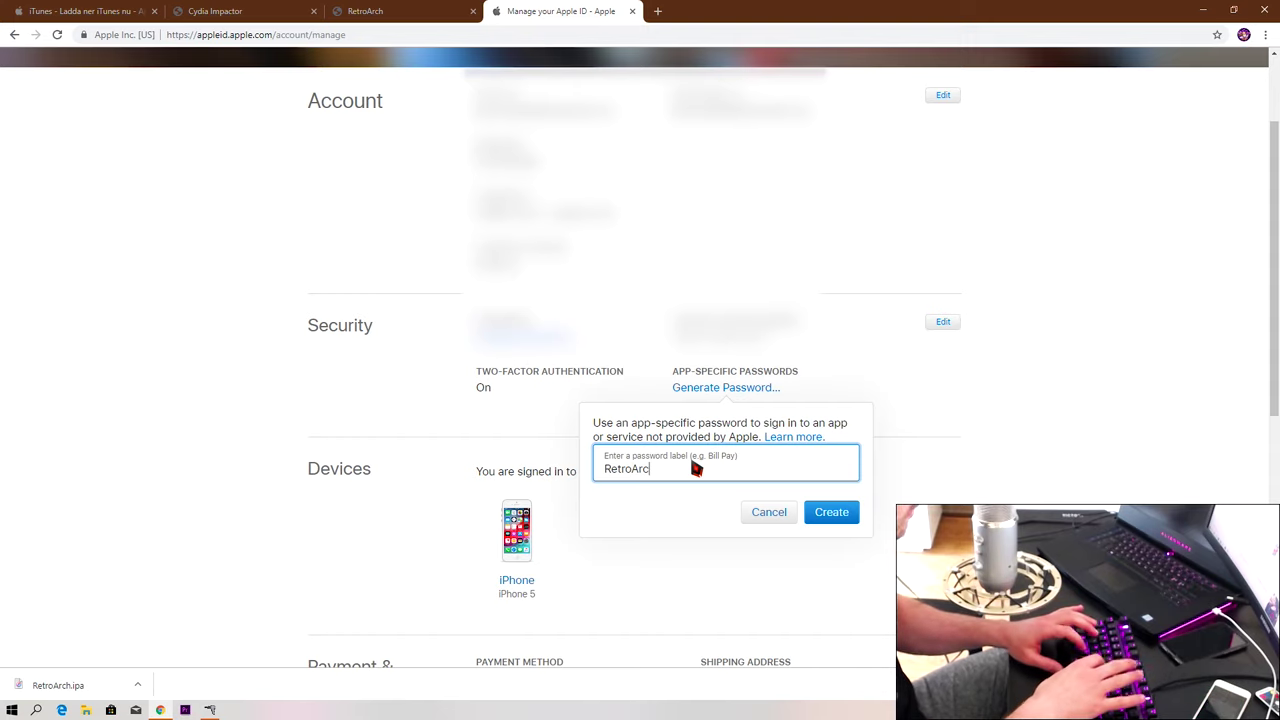
{"action": "type", "text": "h"}
{"action": "left_click", "coordinate": [830, 514]}
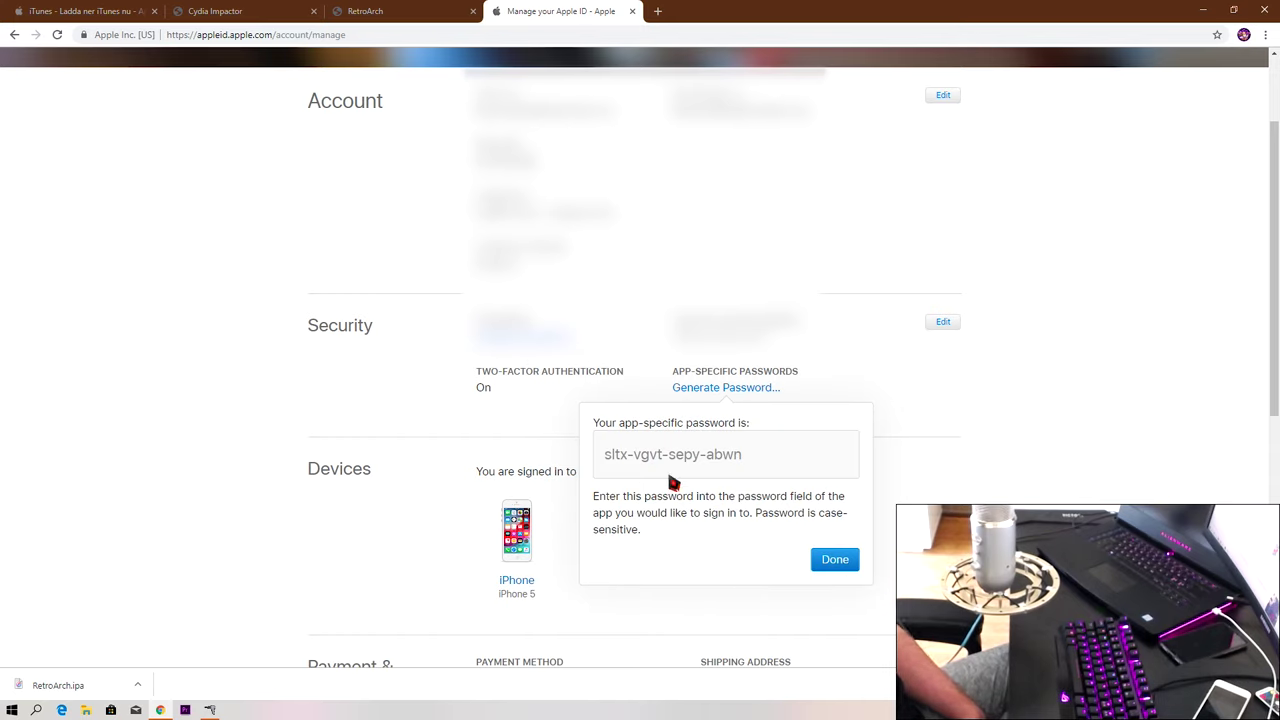
Copy the generated app-specific password and minimize Chrome to reveal Cydia Impactor.
{"action": "left_click_drag", "start_coordinate": [603, 458], "coordinate": [763, 474]}
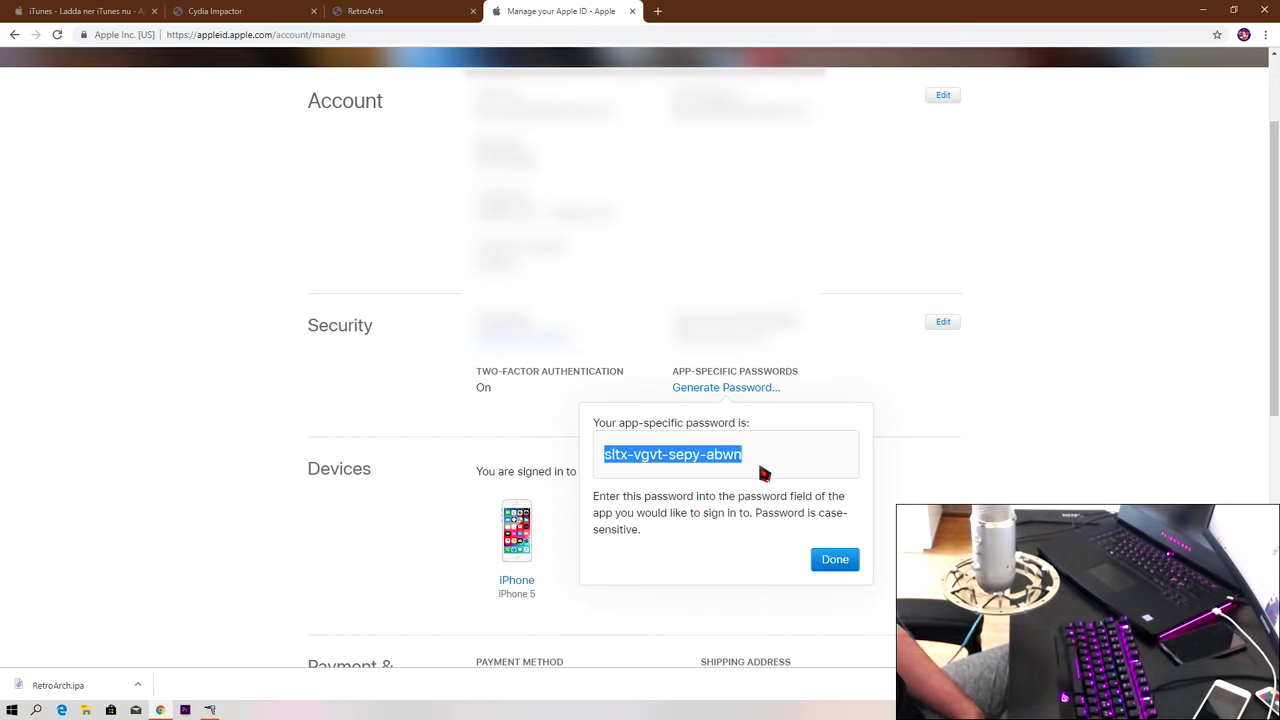
{"action": "right_click", "coordinate": [725, 459]}
{"action": "left_click", "coordinate": [766, 468]}
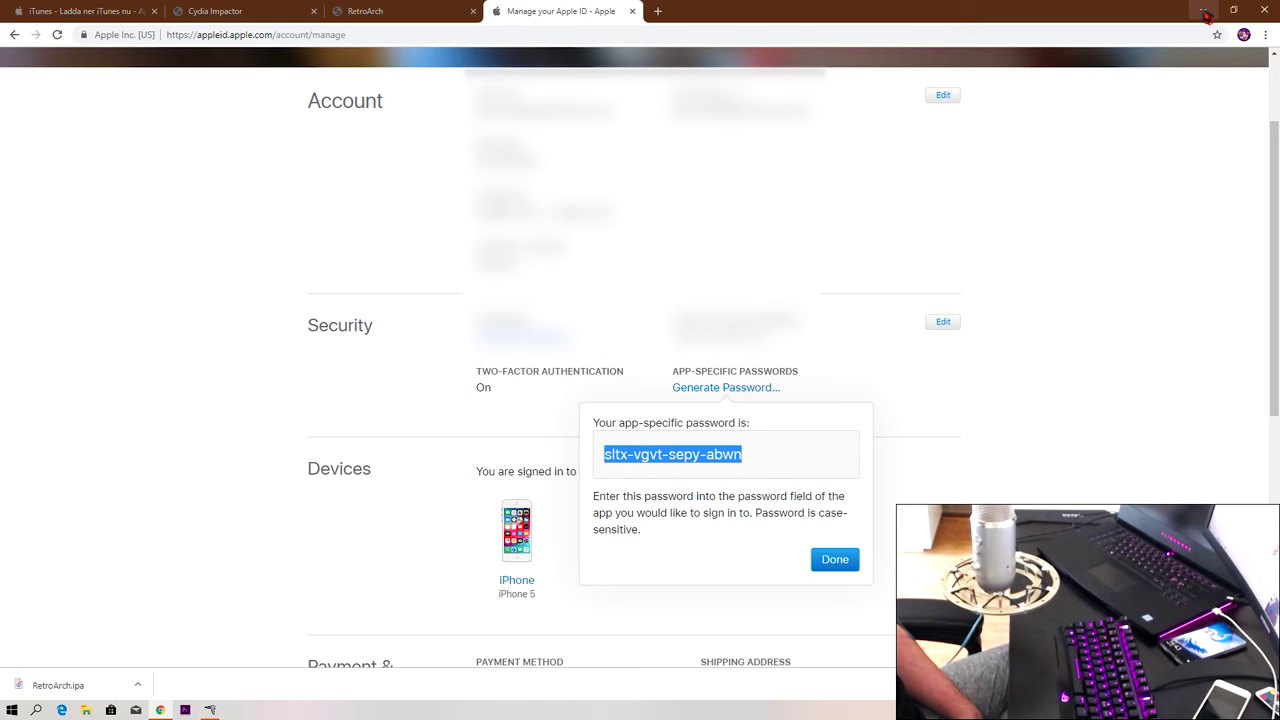
{"action": "left_click", "coordinate": [1206, 14]}
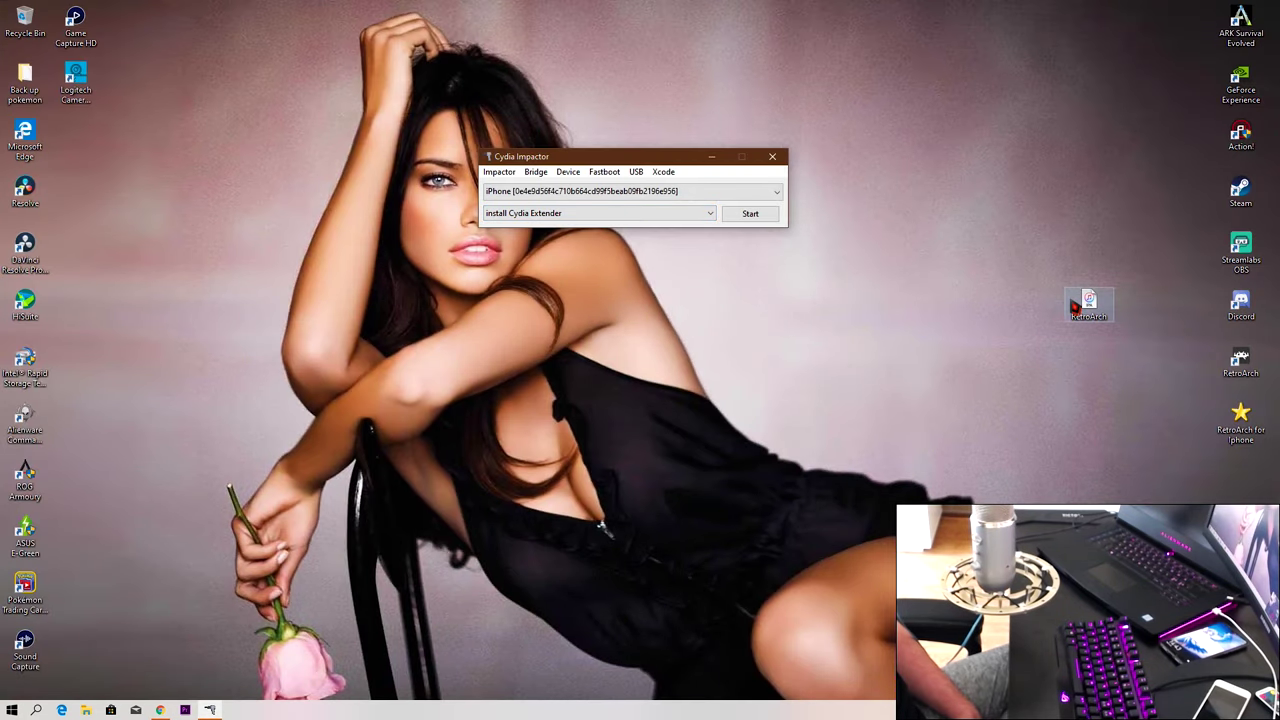
Load RetroArch.ipa into Impactor again and submit the Apple ID e-mail as the username.
{"action": "left_click_drag", "start_coordinate": [1090, 308], "coordinate": [646, 209]}
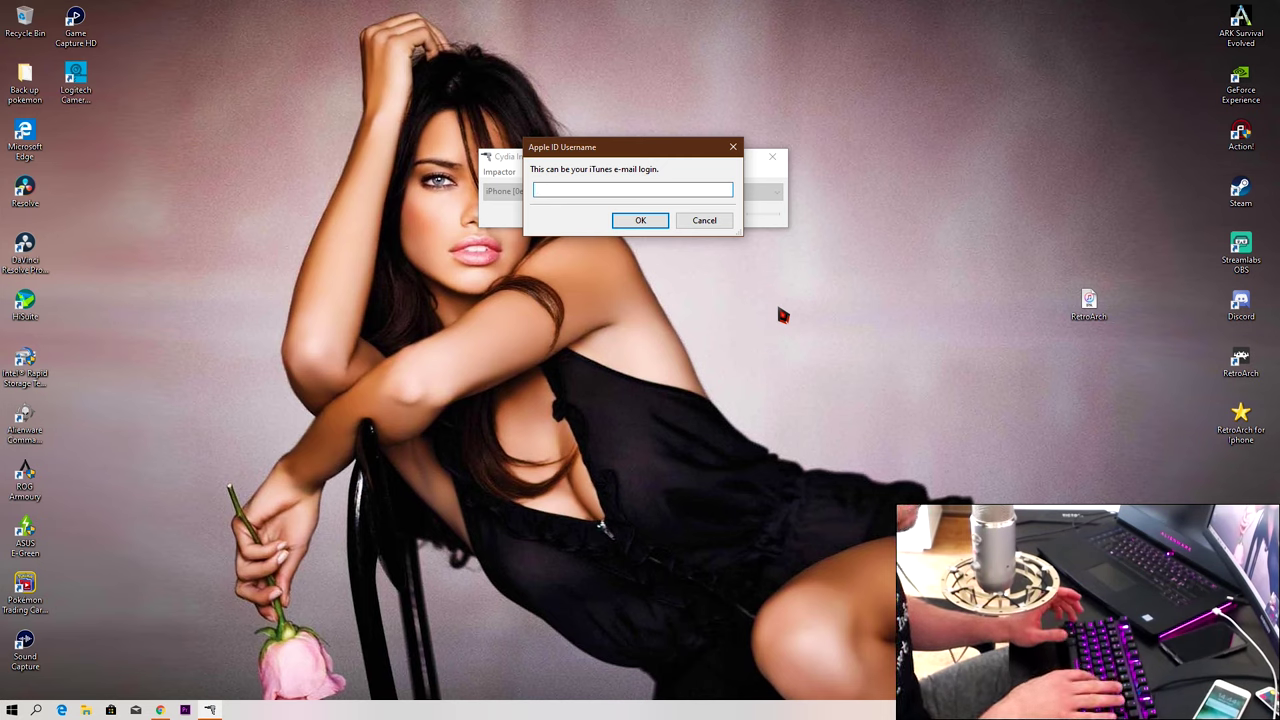
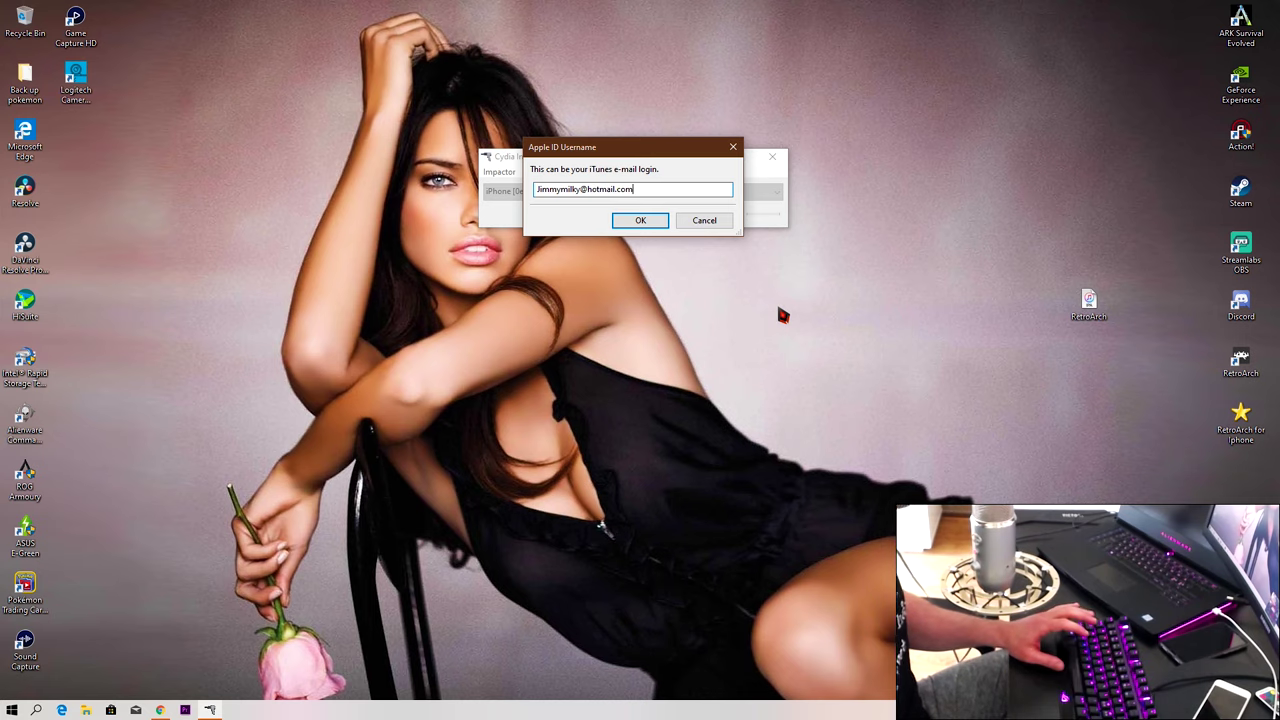
{"action": "left_click", "coordinate": [641, 221]}
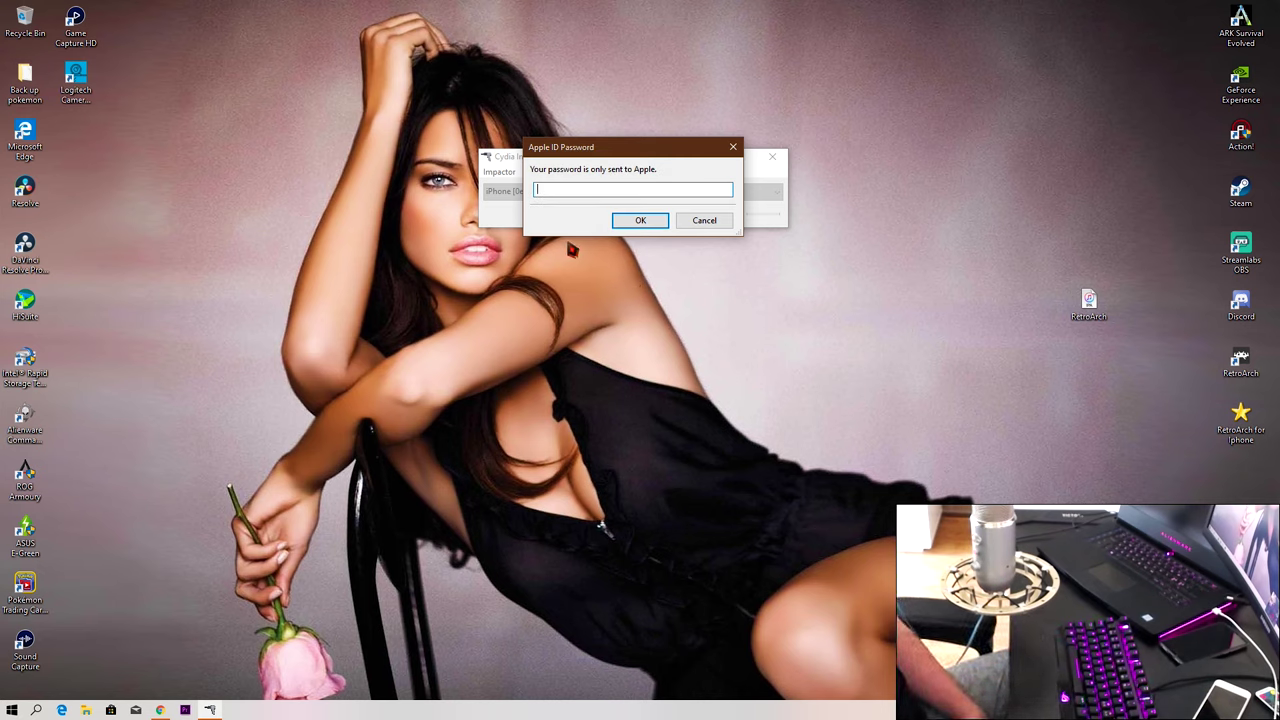
Paste the app-specific password to install RetroArch on the iPhone, then close Cydia Impactor.
{"action": "right_click", "coordinate": [555, 196]}
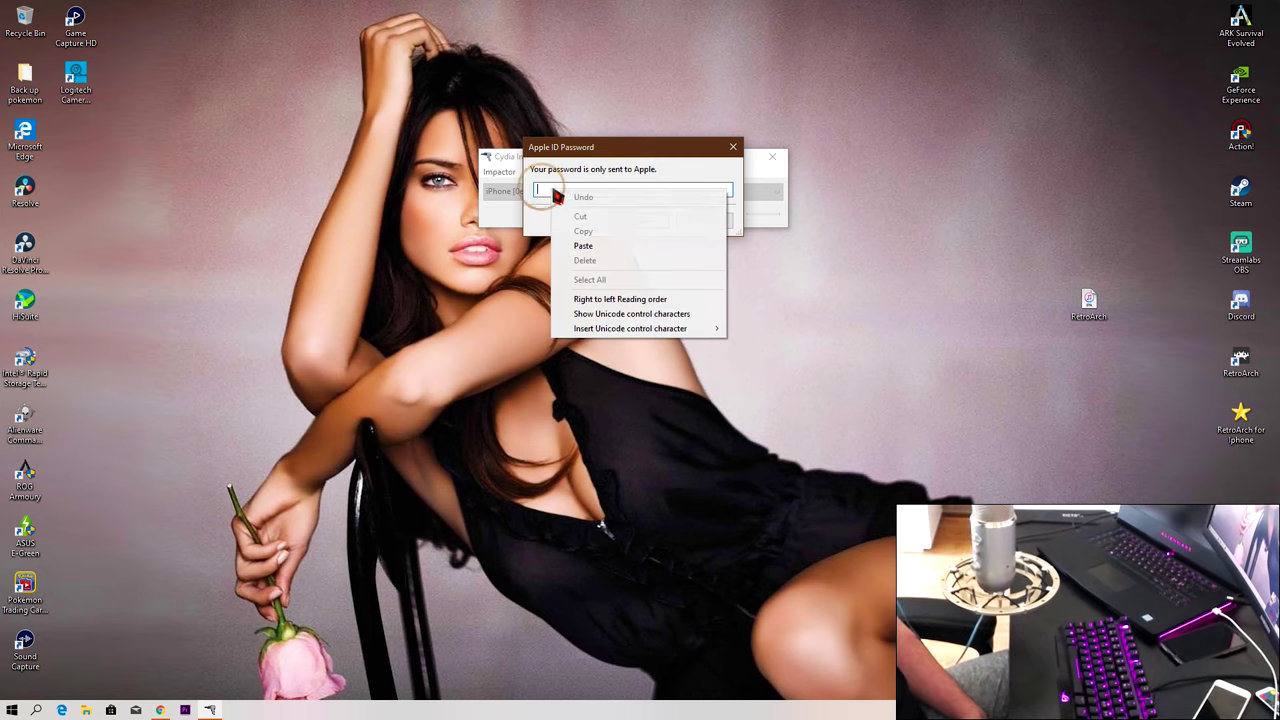
{"action": "left_click", "coordinate": [598, 248]}
{"action": "left_click", "coordinate": [638, 221]}
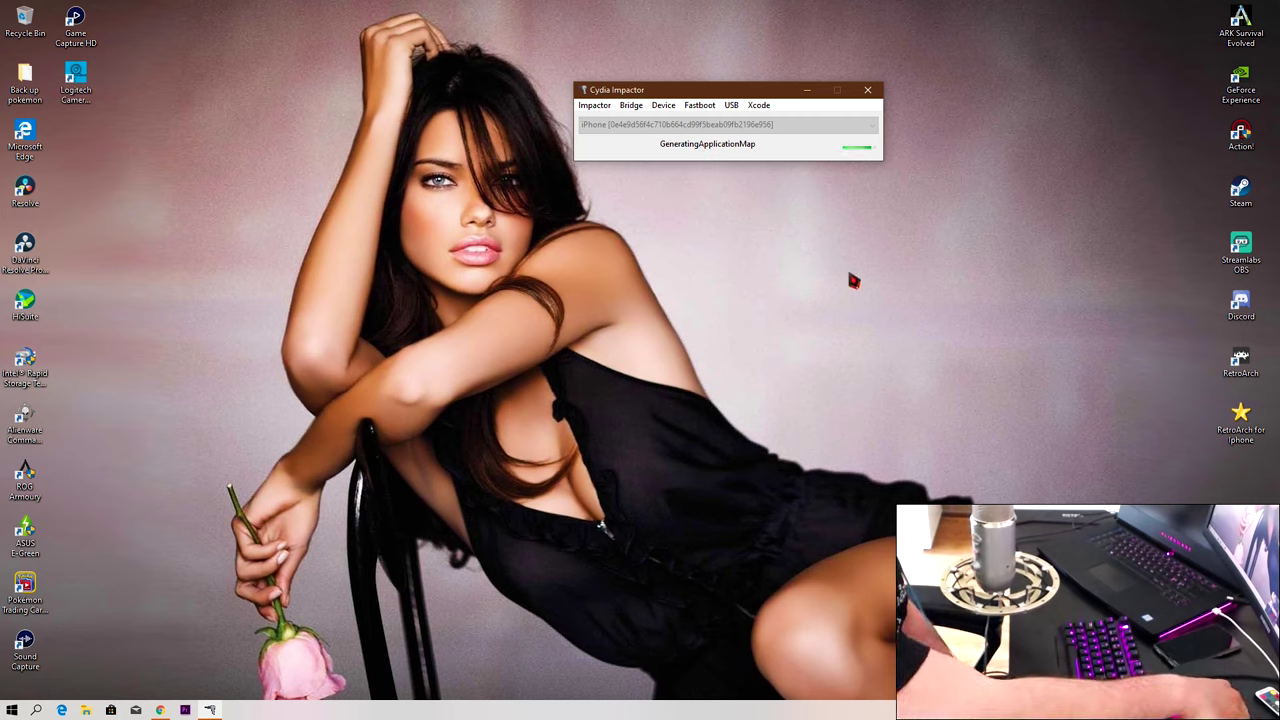
{"action": "left_click", "coordinate": [869, 91]}
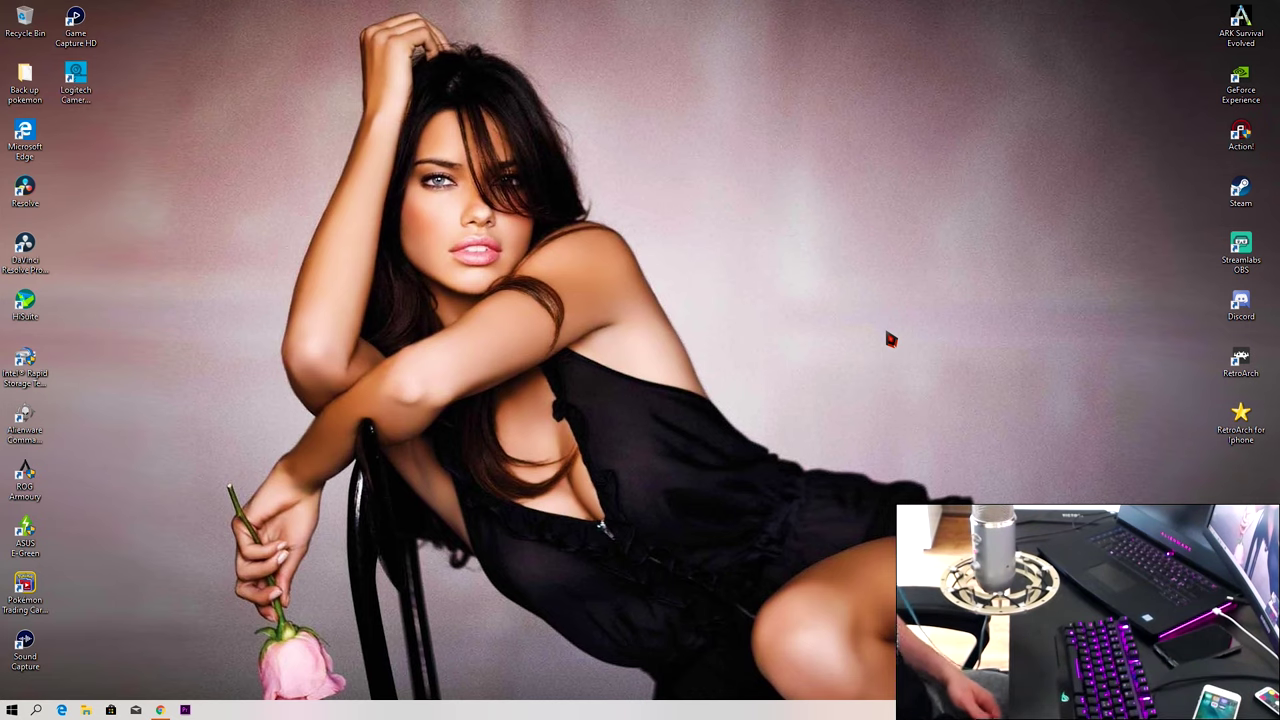
Refresh the desktop, launch iTunes maximized, and show the iPhone 5's summary page.
{"action": "right_click", "coordinate": [718, 316]}
{"action": "left_click", "coordinate": [754, 357]}
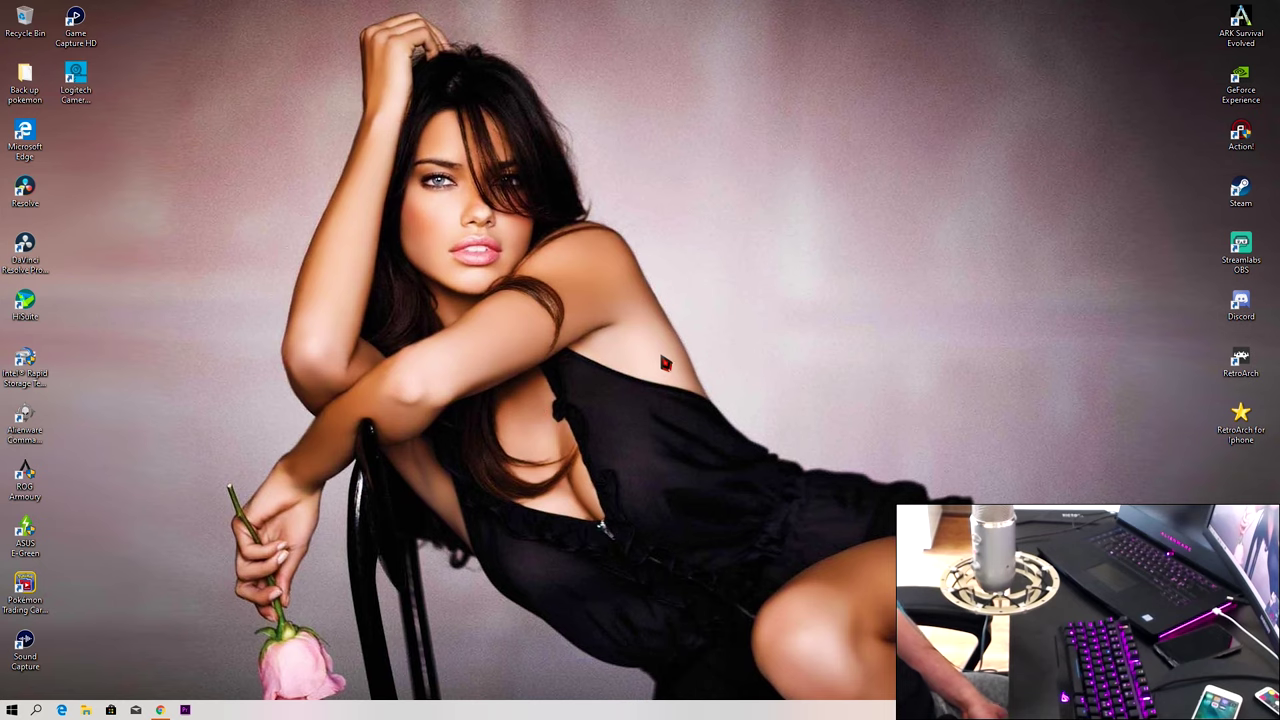
{"action": "left_click", "coordinate": [11, 710]}
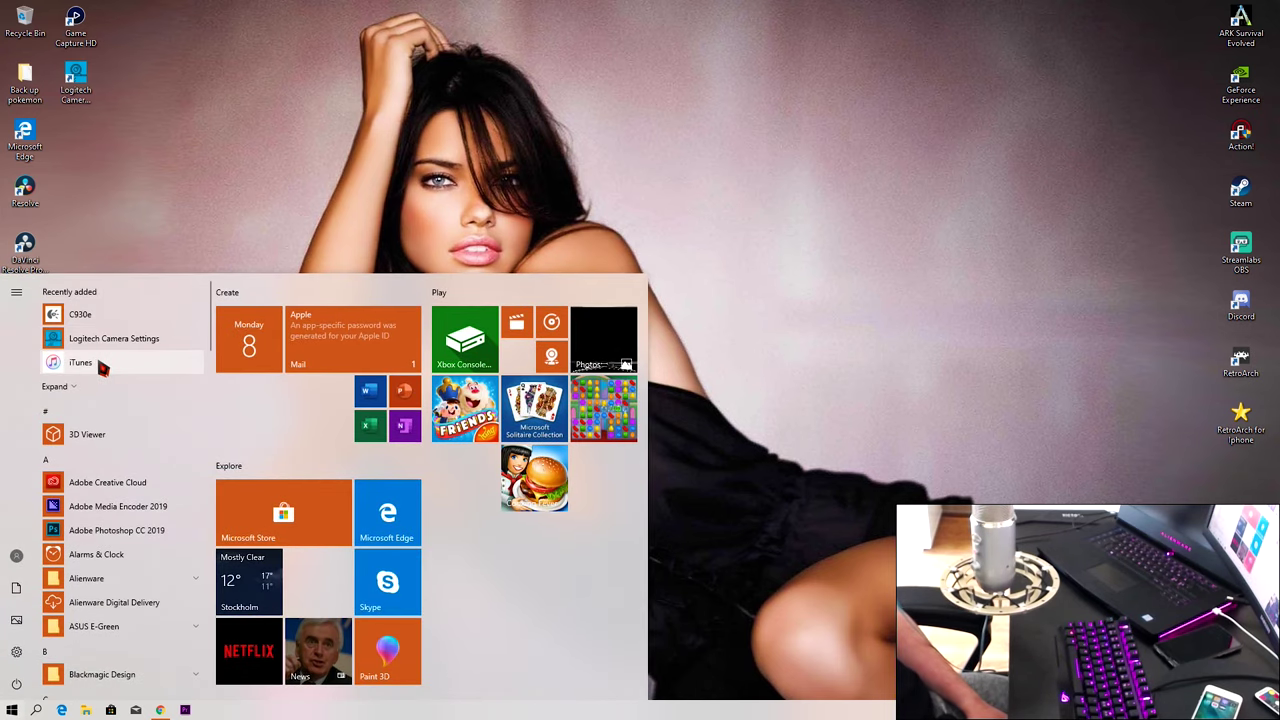
{"action": "left_click", "coordinate": [96, 362]}
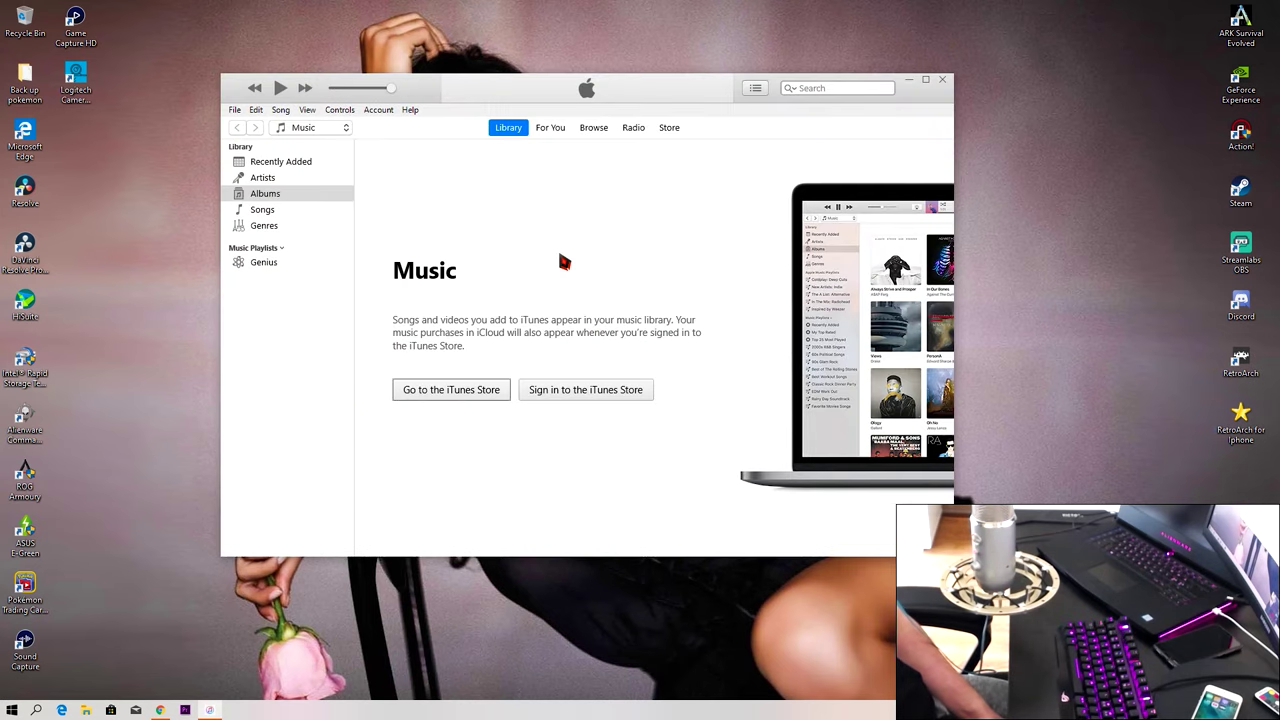
{"action": "left_click", "coordinate": [925, 79]}
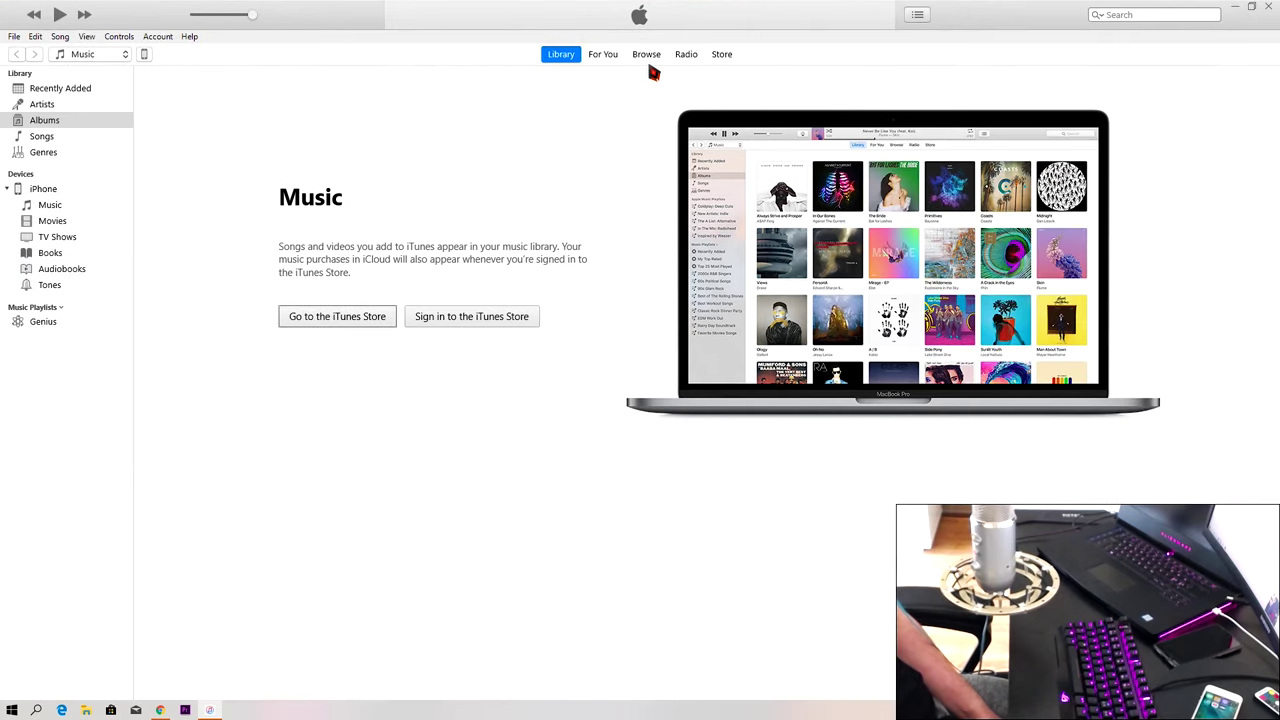
{"action": "left_click", "coordinate": [144, 55]}
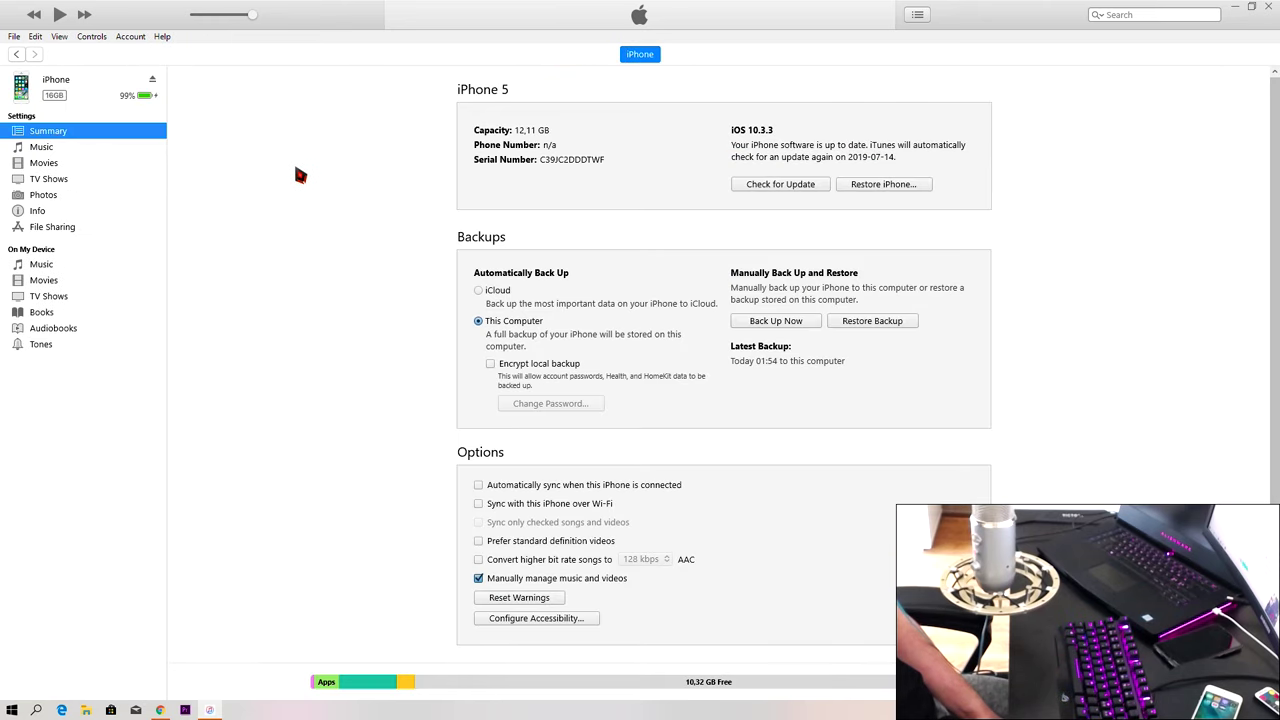
Add the Zelda A Link to the Past .smc ROM from 'RetroArch for Iphone' to RetroArch's File Sharing documents.
{"action": "left_click", "coordinate": [50, 229]}
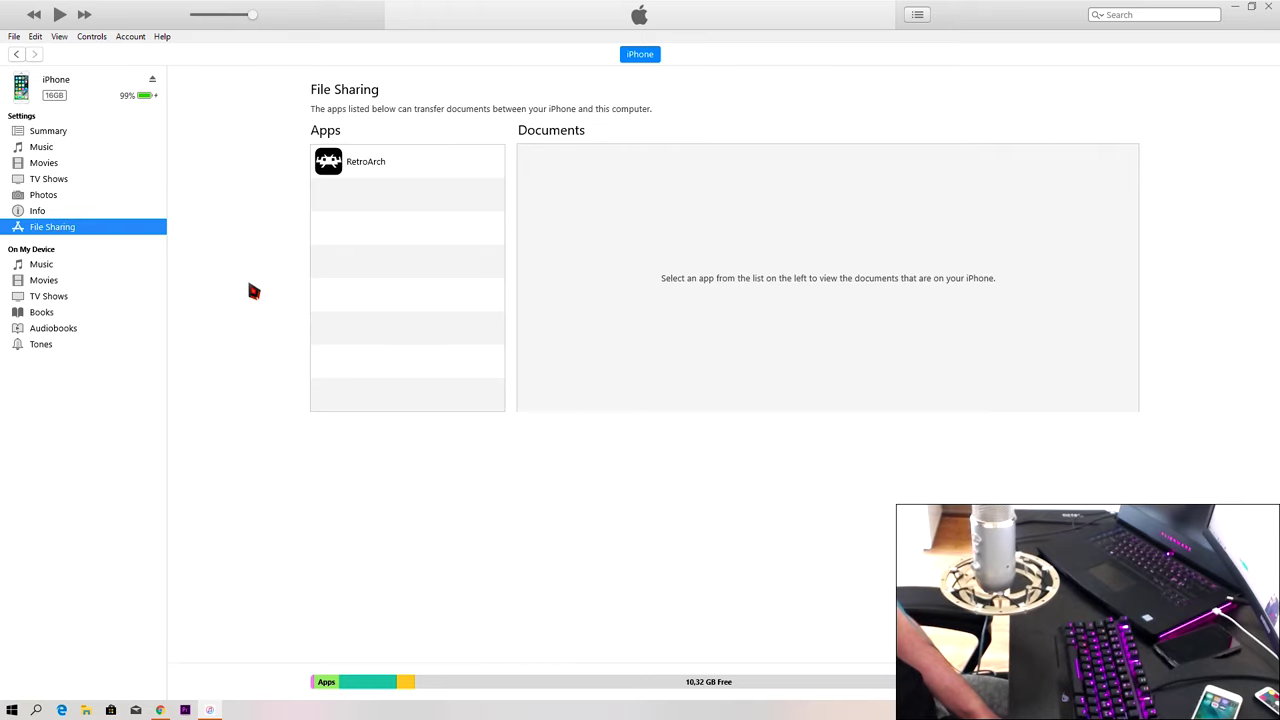
{"action": "left_click", "coordinate": [418, 166]}
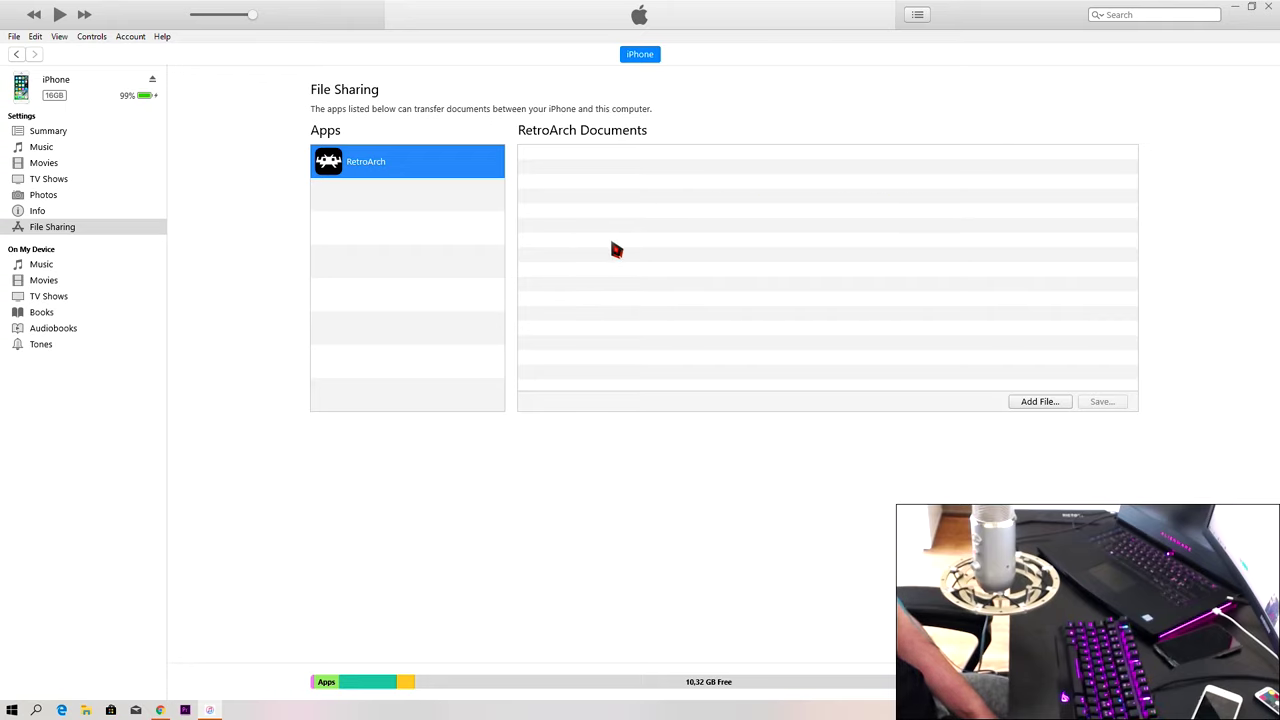
{"action": "left_click", "coordinate": [1043, 403]}
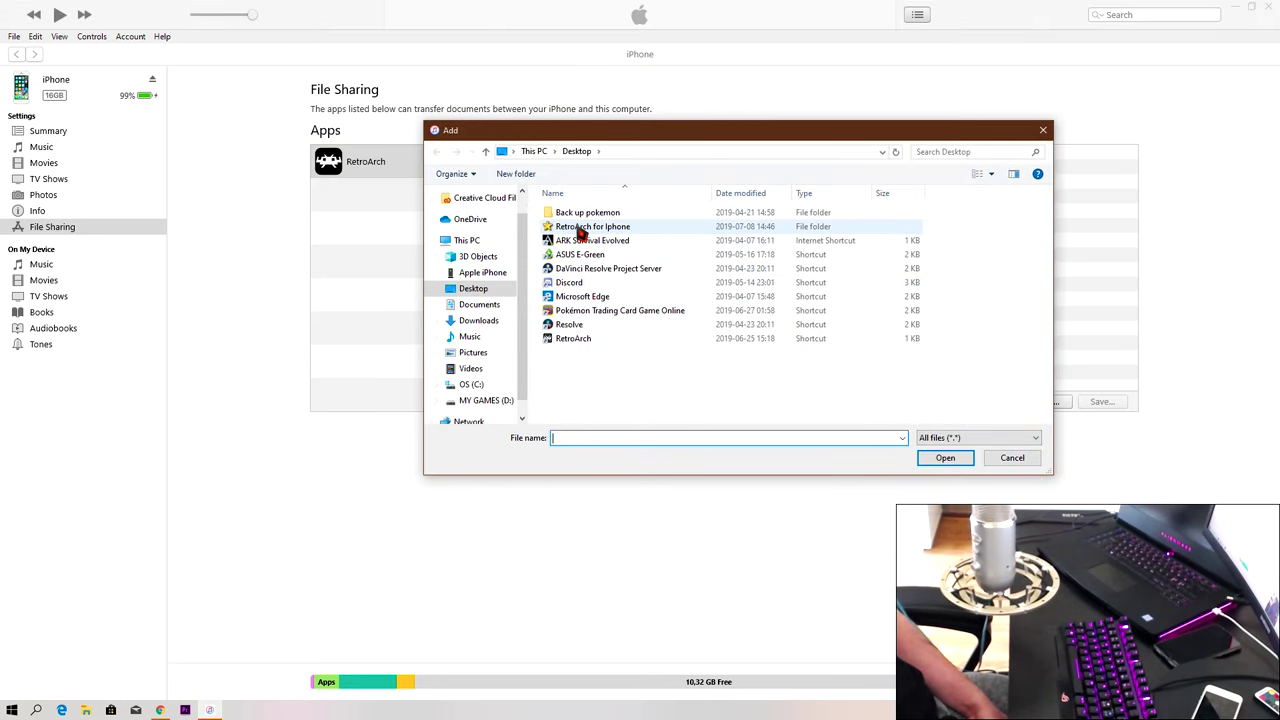
{"action": "double_click", "coordinate": [574, 228]}
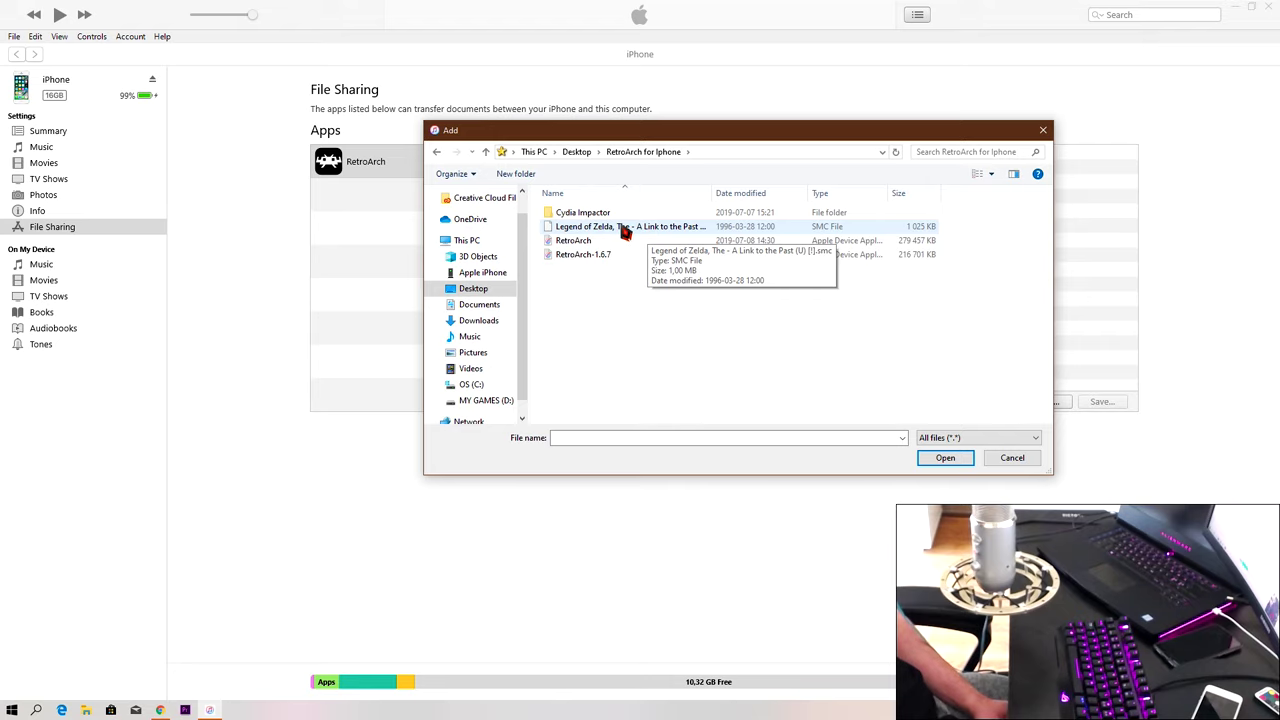
{"action": "left_click", "coordinate": [624, 229]}
{"action": "left_click", "coordinate": [922, 459]}
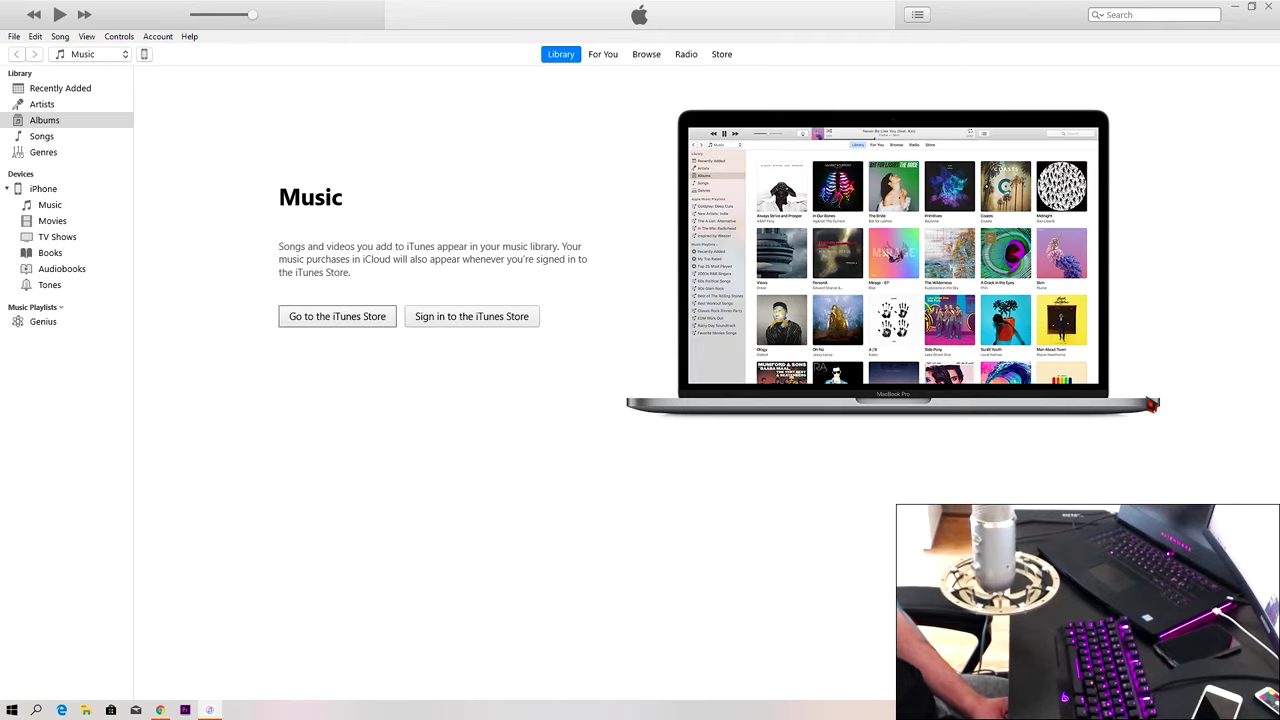
Close iTunes and refresh the Windows desktop twice.
{"action": "left_click", "coordinate": [1268, 8]}
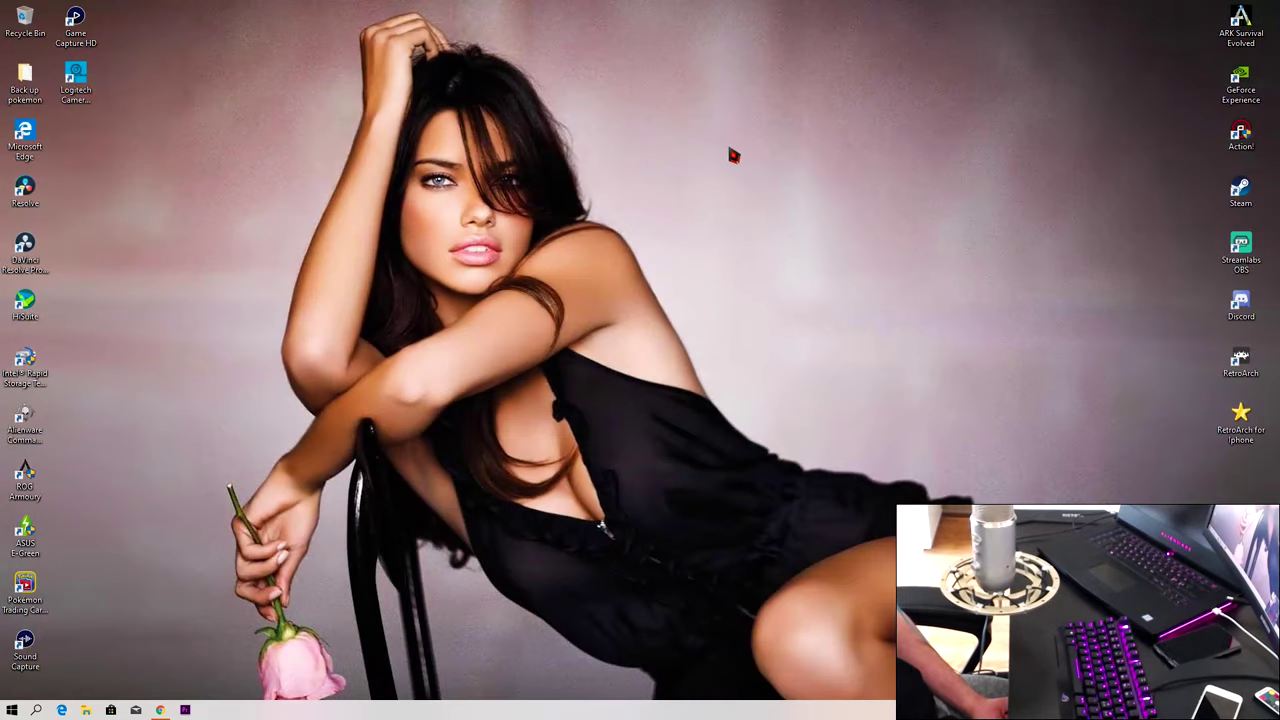
{"action": "right_click", "coordinate": [729, 152]}
{"action": "left_click", "coordinate": [752, 187]}
{"action": "right_click", "coordinate": [845, 250]}
{"action": "left_click", "coordinate": [888, 292]}
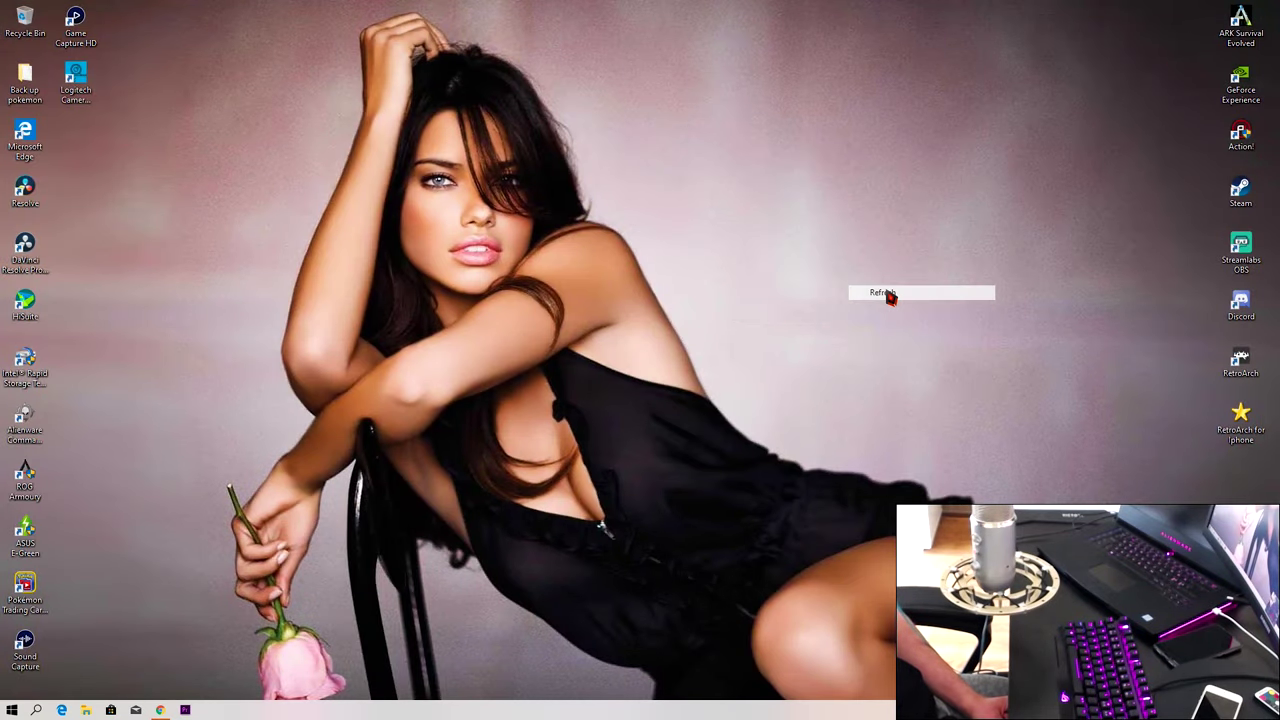